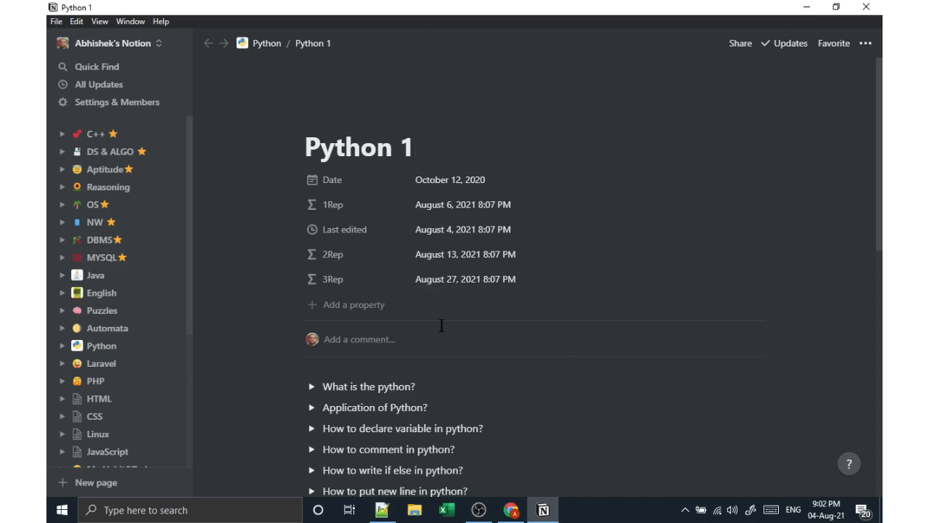
Step: Look through the list of Python question toggles on the Python 1 page
scroll(442, 325, "down", 1)
scroll(441, 325, "down", 7)
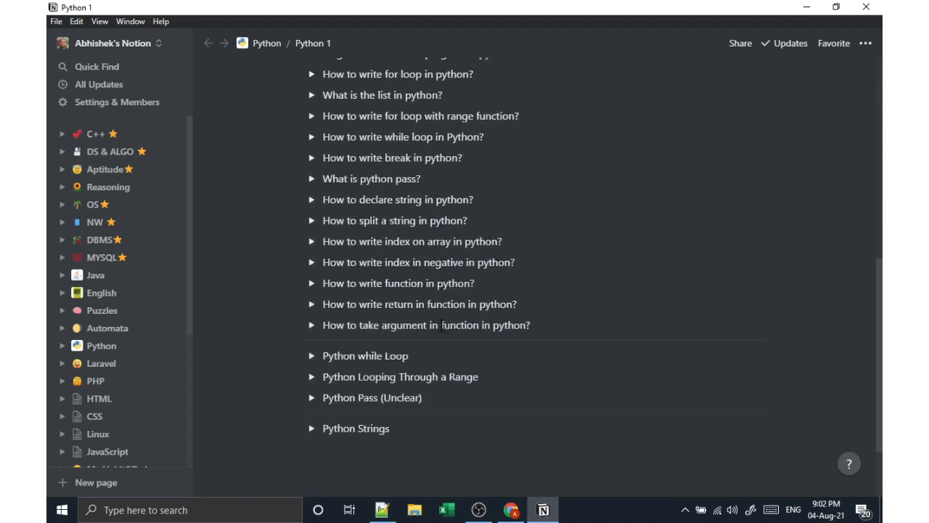
scroll(442, 325, "up", 4)
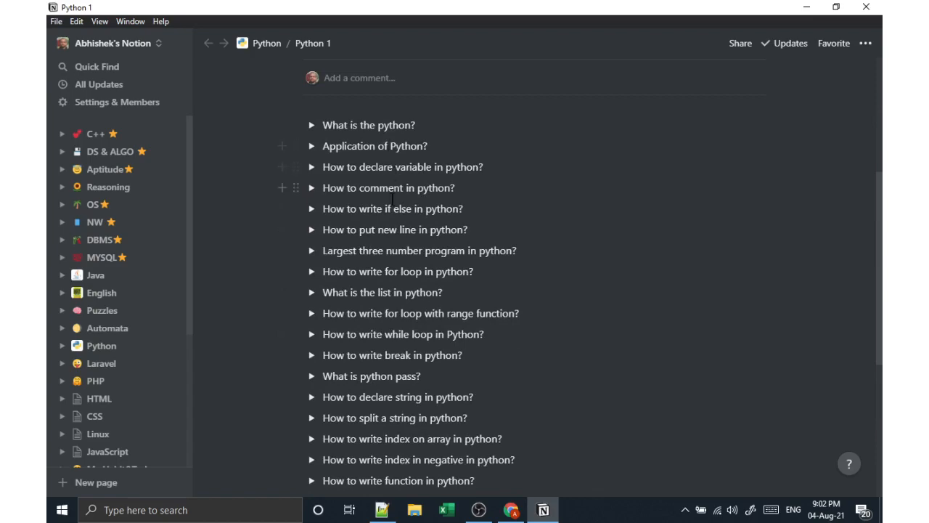
scroll(392, 227, "up", 2)
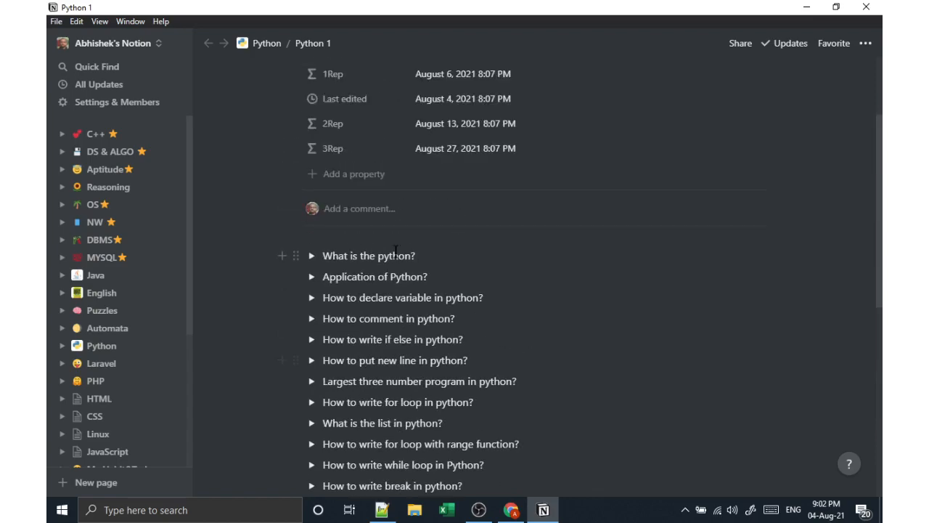
scroll(395, 252, "down", 4)
scroll(395, 252, "up", 2)
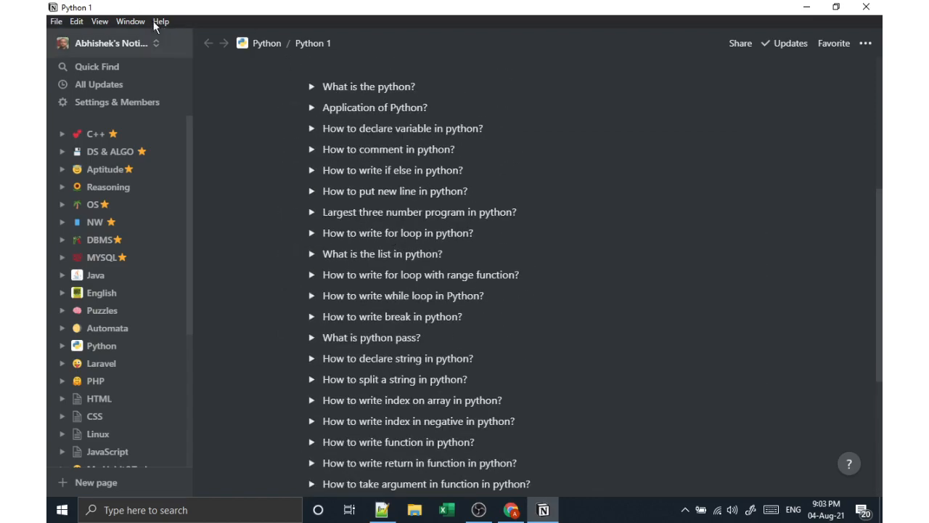
Step: Switch to Chrome, look through the Notion home page at notion.so, and return to the Python 1 notes
left_click(511, 510)
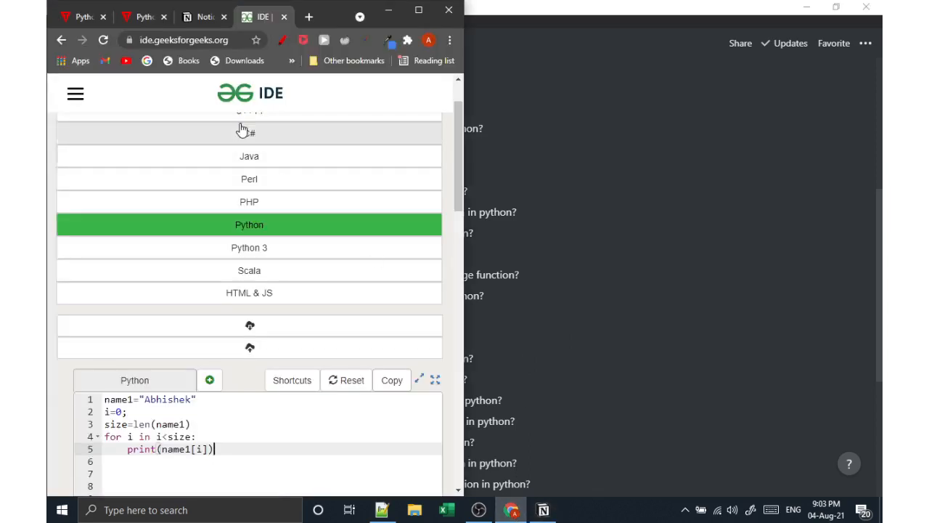
left_click(205, 17)
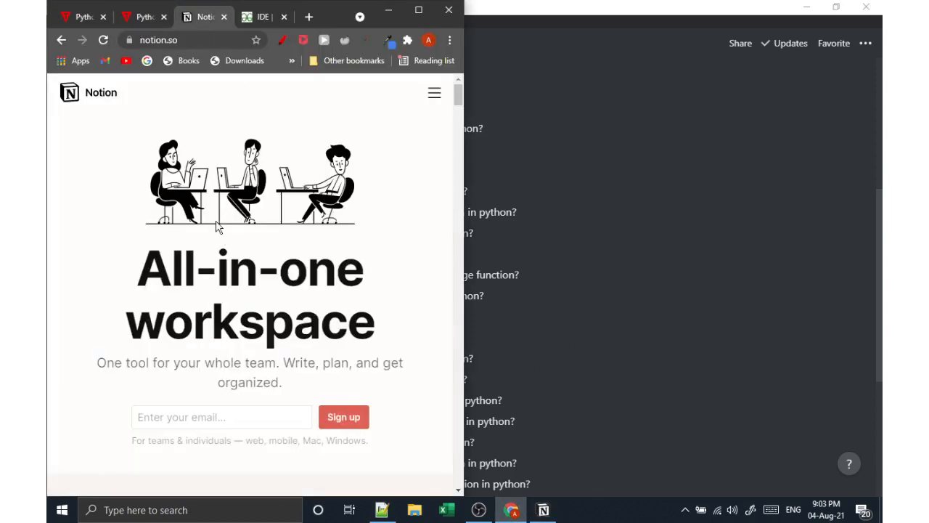
scroll(215, 217, "down", 5)
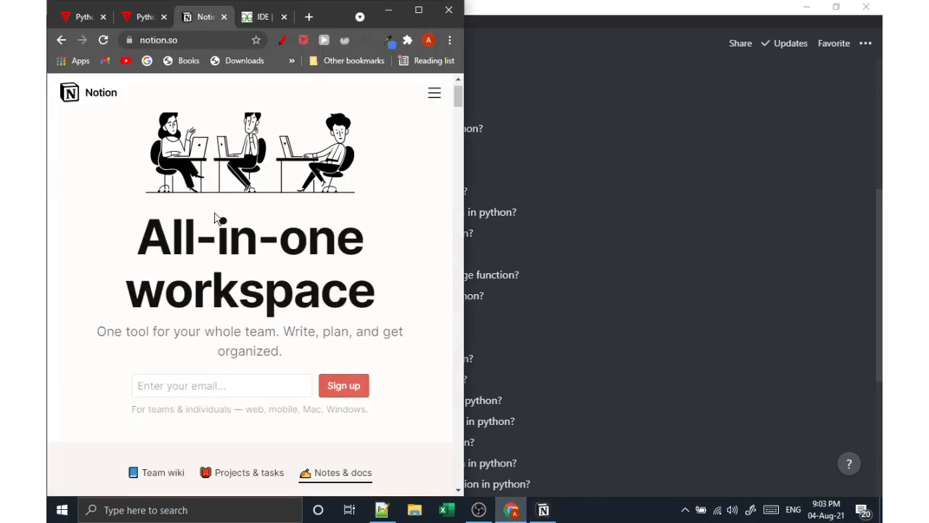
scroll(173, 239, "down", 10)
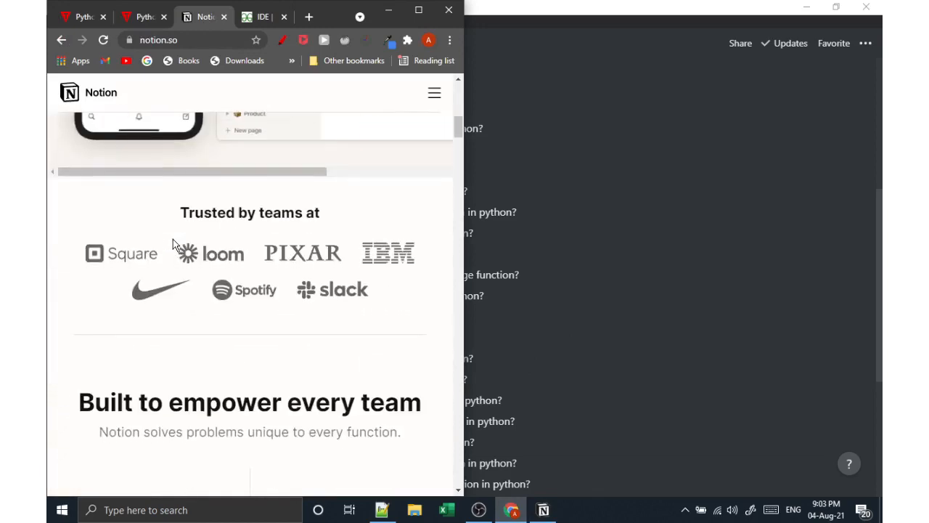
scroll(173, 239, "down", 5)
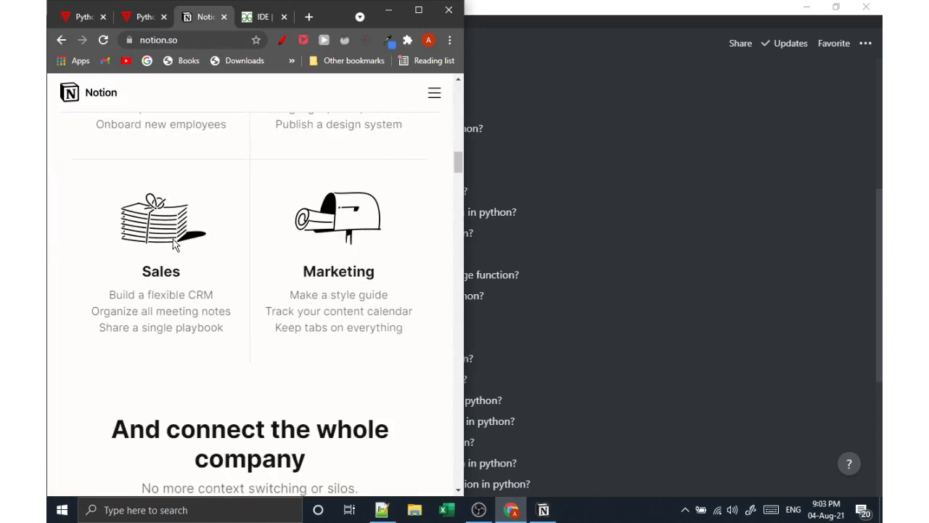
scroll(173, 239, "up", 9)
scroll(173, 239, "up", 10)
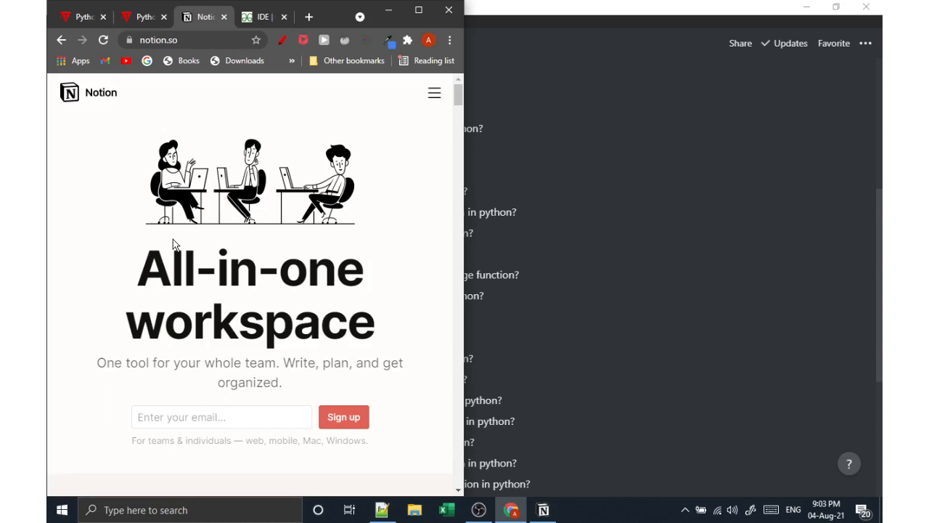
left_click(389, 11)
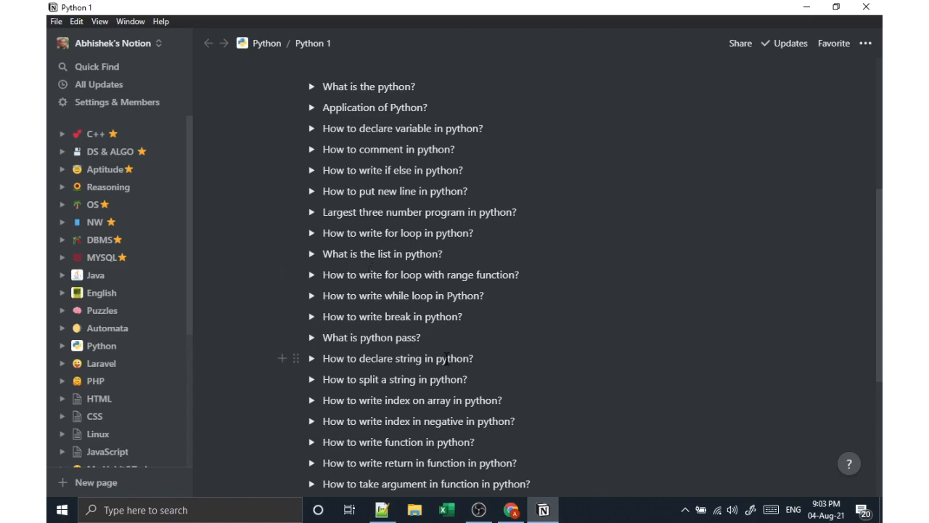
Step: Switch to Chrome to view the javatpoint Python Tutorial topic list, and return to the Python 1 notes
scroll(433, 347, "up", 4)
scroll(433, 347, "down", 6)
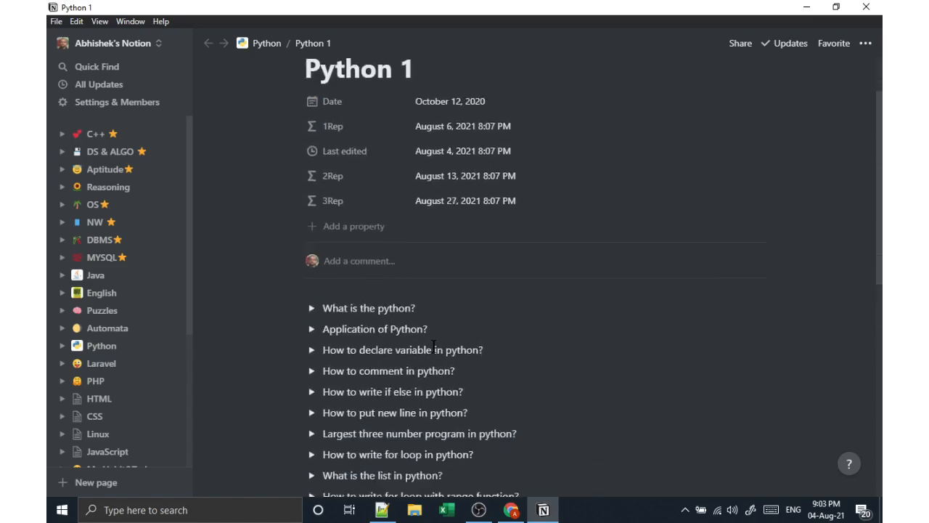
scroll(434, 345, "up", 4)
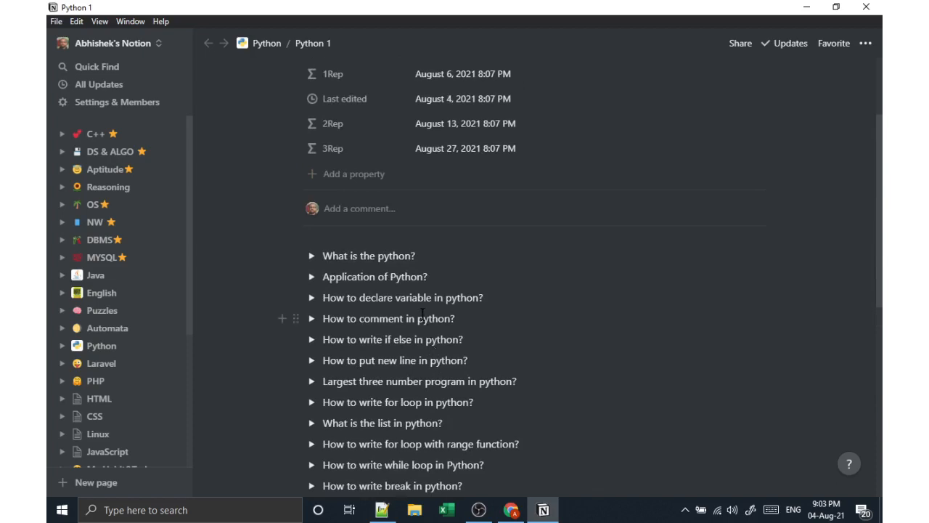
left_click(511, 510)
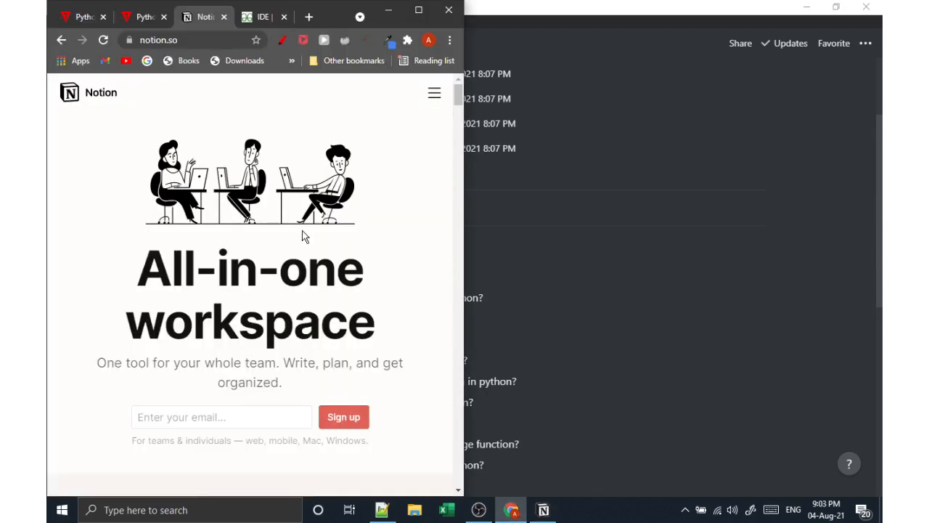
left_click(72, 20)
scroll(170, 225, "up", 3)
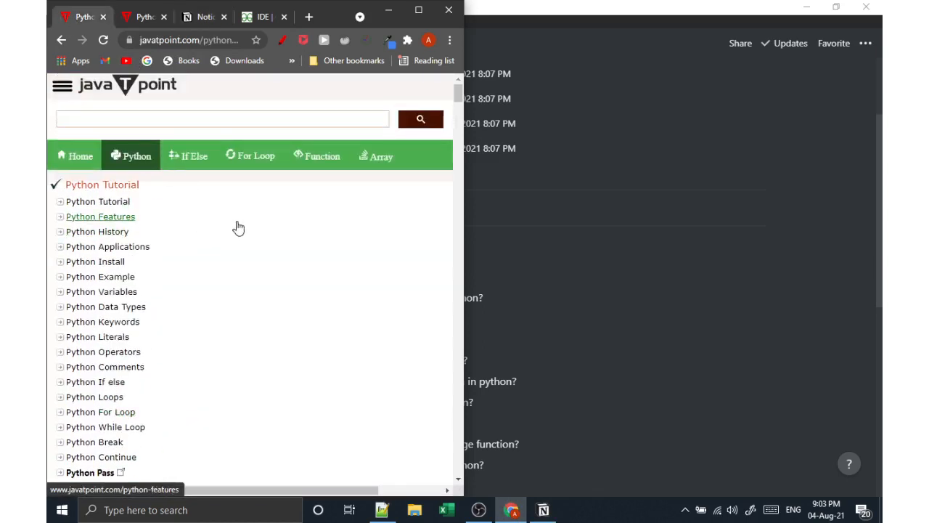
left_click(521, 294)
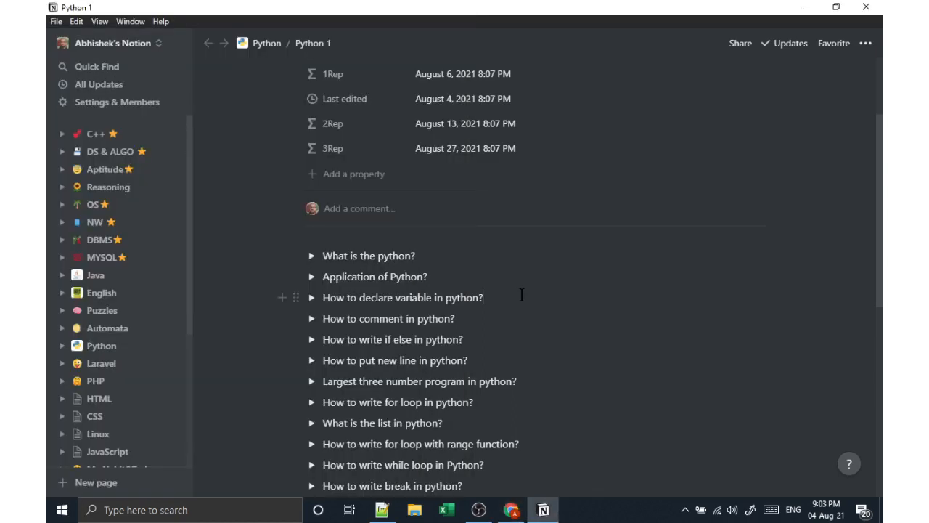
Step: Review the Python 1 page from its date and repetition properties down through all the question toggles
left_click(427, 257)
scroll(425, 267, "up", 2)
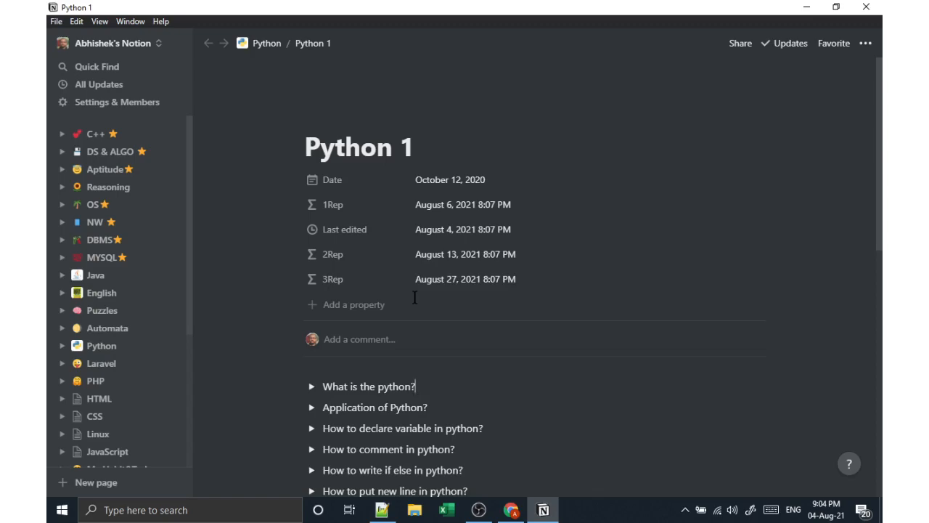
scroll(411, 299, "down", 4)
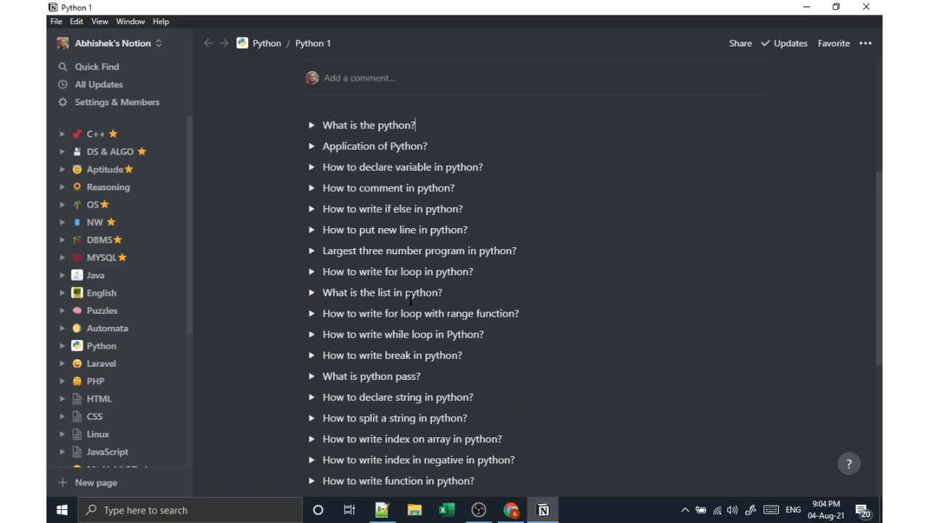
scroll(410, 299, "down", 1)
scroll(377, 247, "up", 2)
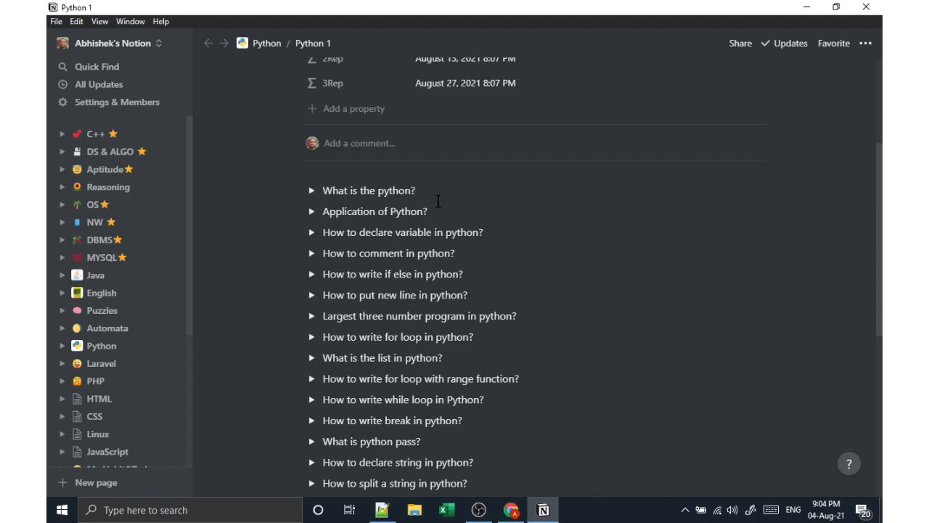
scroll(439, 201, "up", 3)
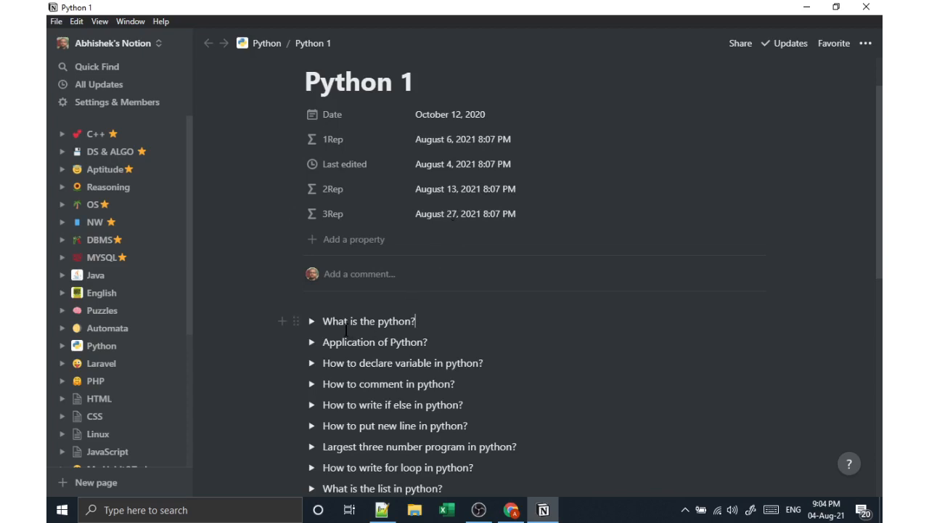
scroll(373, 353, "down", 5)
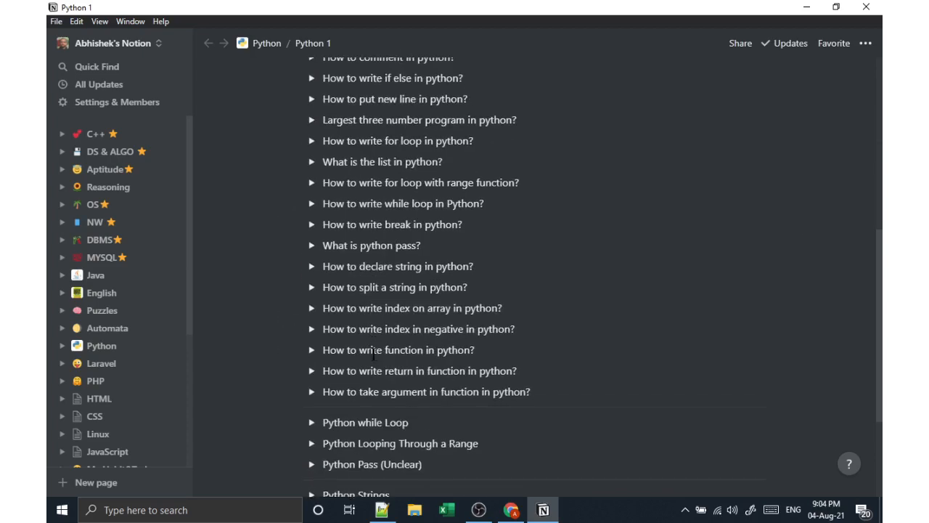
scroll(373, 354, "down", 3)
scroll(373, 354, "up", 5)
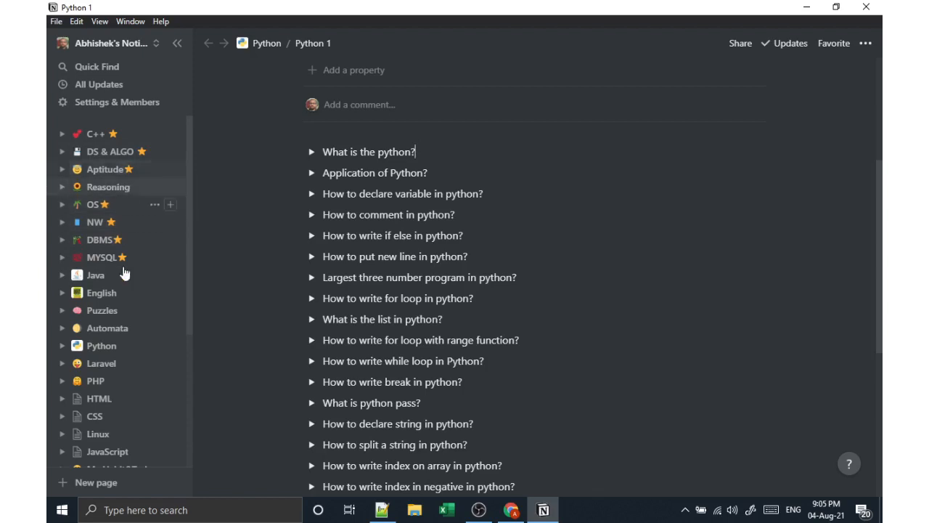
scroll(324, 262, "up", 3)
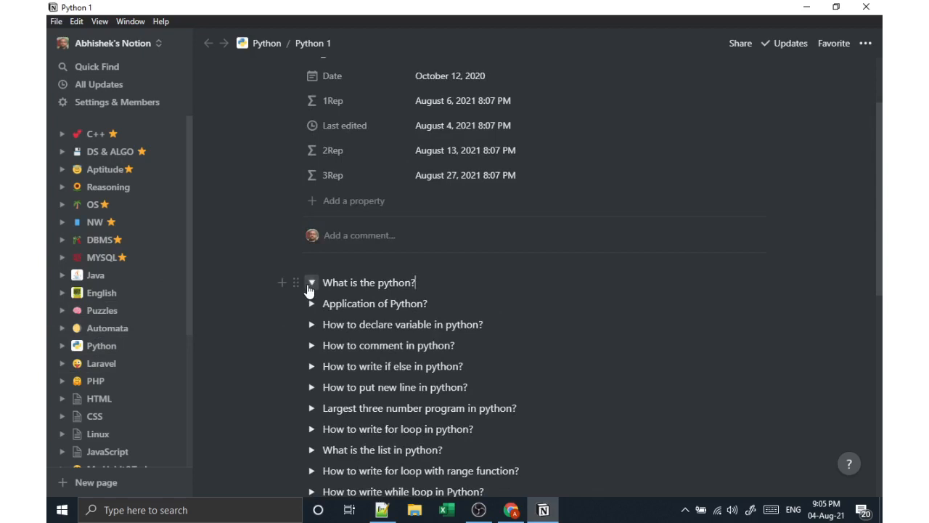
Step: Expand the "What is the python?" toggle, select its answer paragraph for reading, and collapse the toggle again
left_click(310, 284)
left_click_drag(524, 351, 323, 304)
left_click(538, 342)
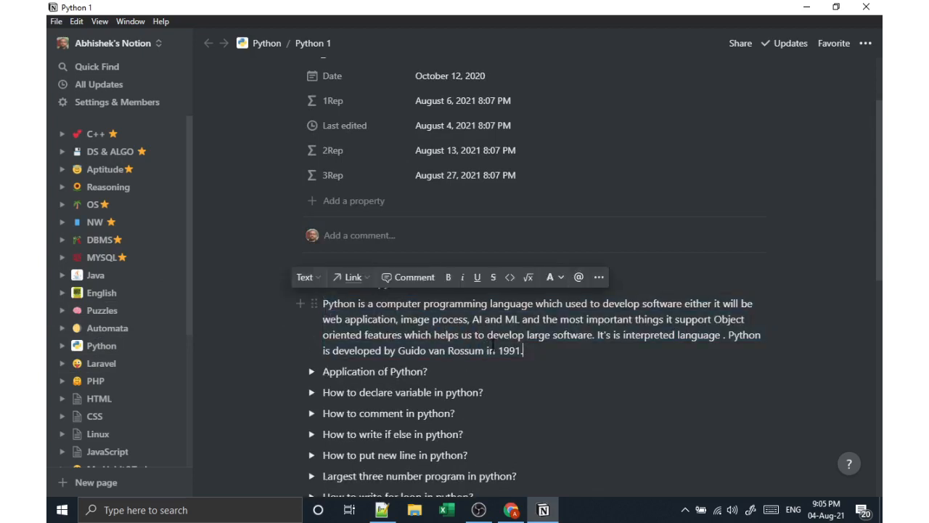
left_click(311, 282)
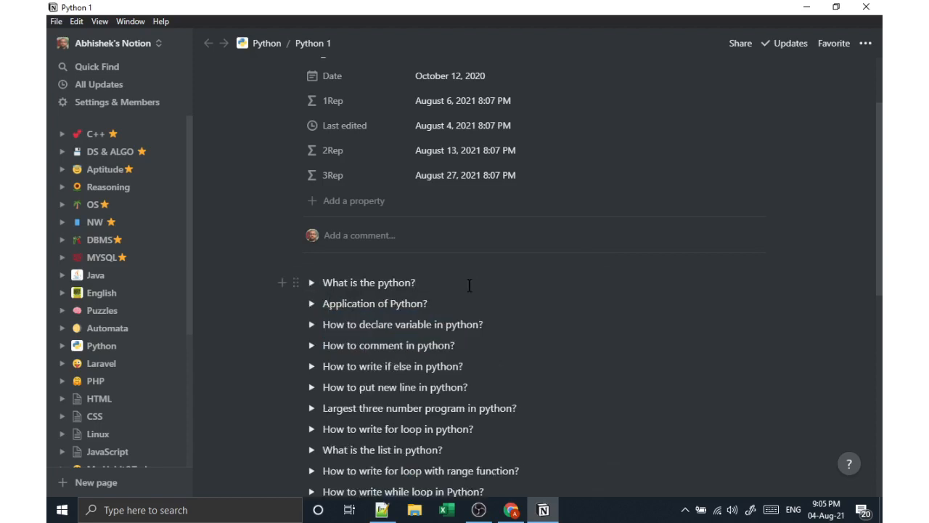
Step: Insert a toggle list block below the first question and title it "What is the python?"
key("Return")
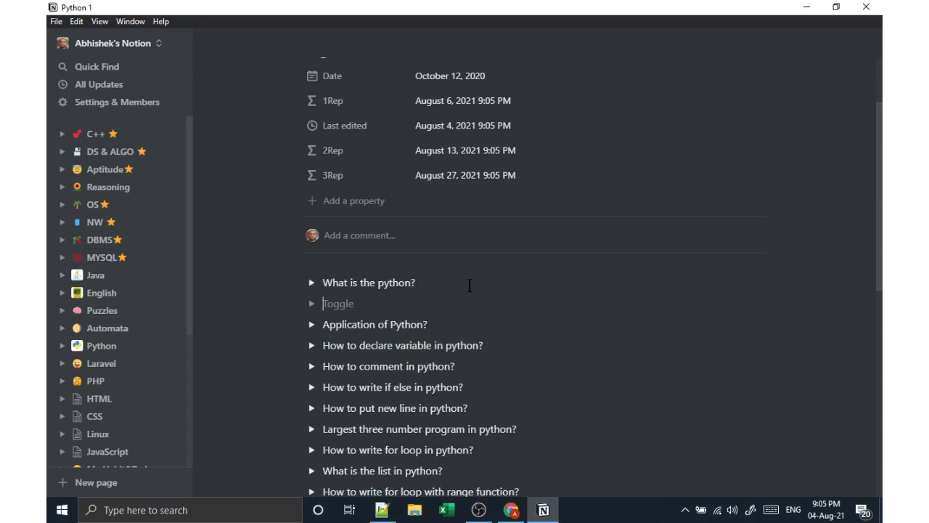
key("BackSpace")
type("/togg")
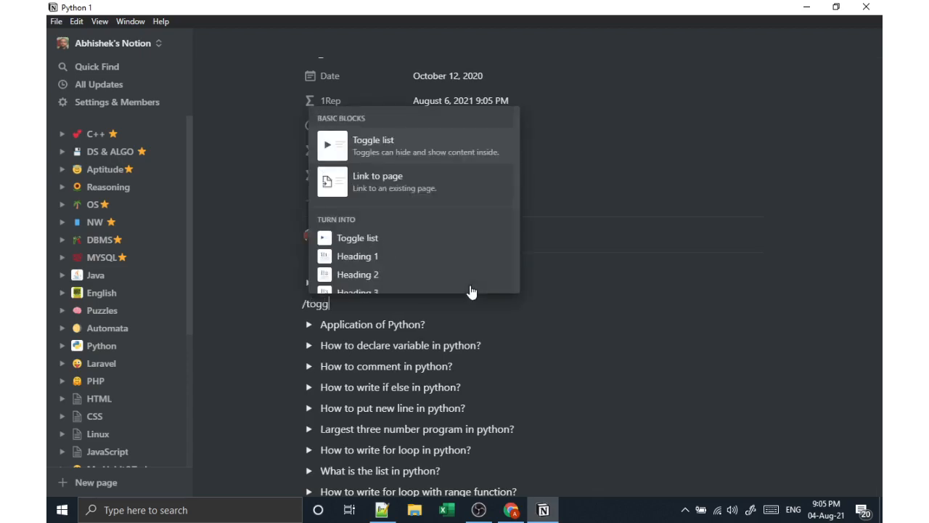
key("Return")
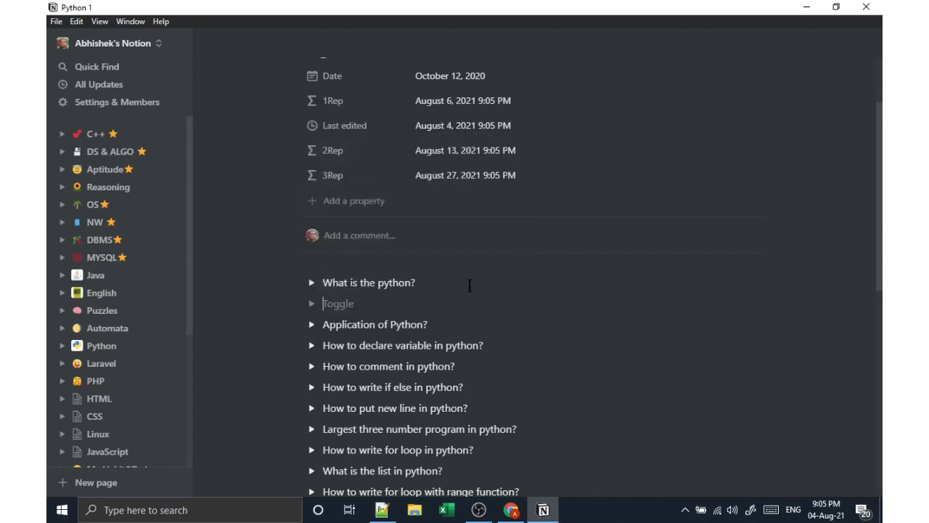
type("Whai")
key("BackSpace")
type("t is the python?")
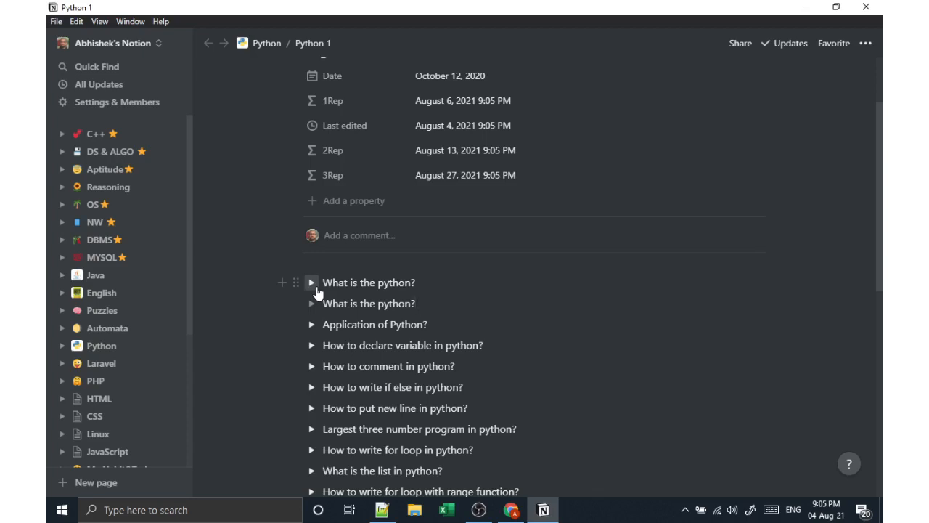
Step: Reveal and highlight the answer stored under the first of the two "What is the python?" toggles, and hide it again
left_click(311, 283)
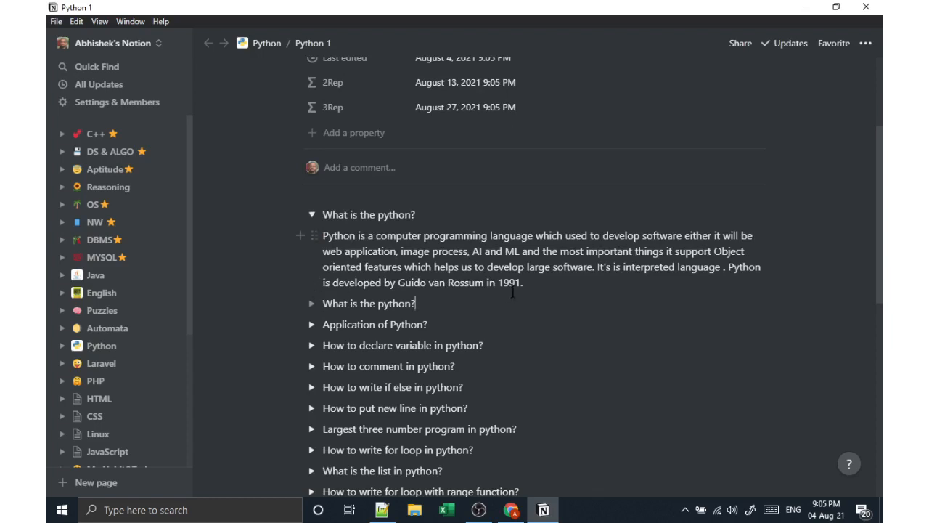
left_click_drag(524, 284, 332, 227)
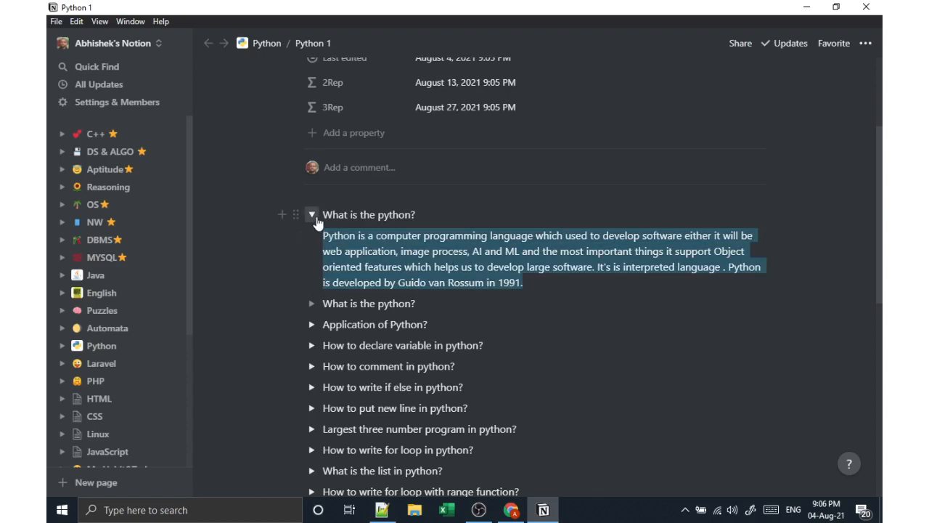
left_click(312, 215)
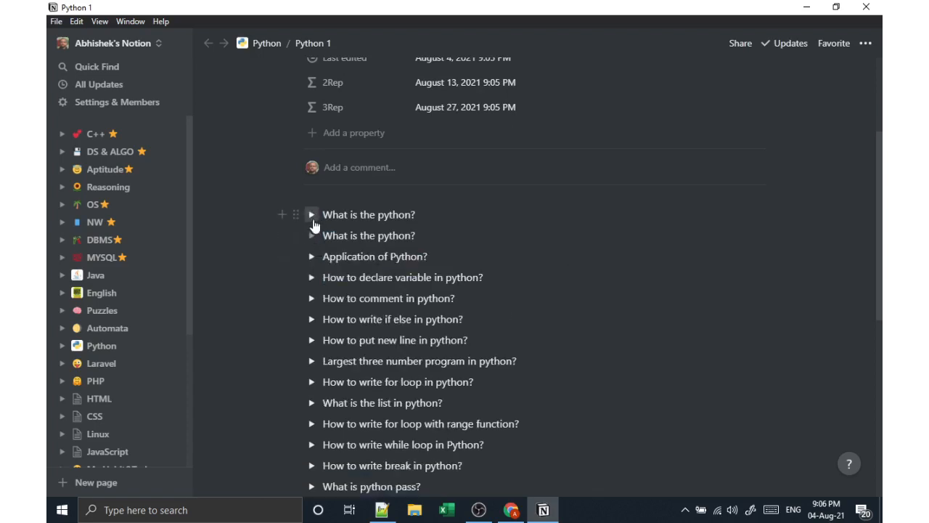
Step: Expand the Python Strings toggle at the end of the page to view its notes
scroll(361, 291, "down", 4)
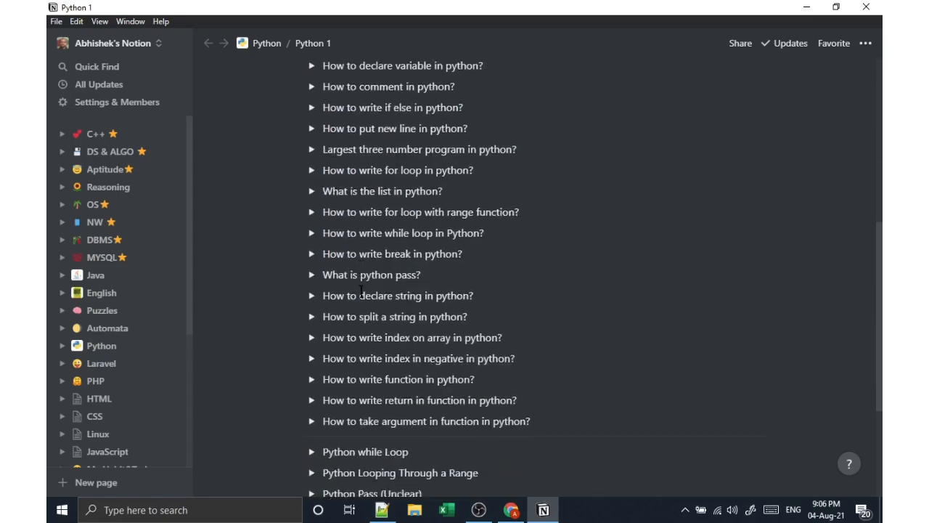
scroll(361, 275, "down", 2)
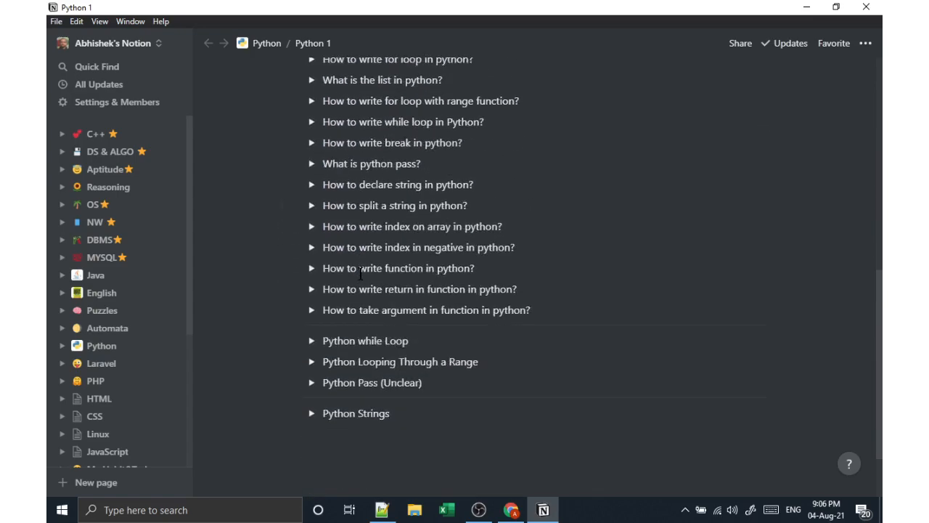
left_click(313, 347)
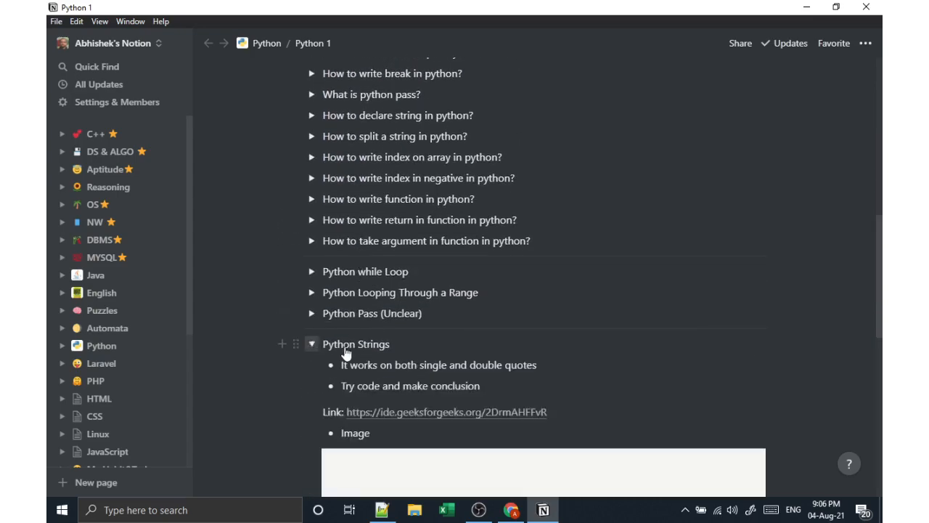
Step: Look through the bullet points, code block, link and image stored under the Python Strings toggle
scroll(510, 286, "down", 3)
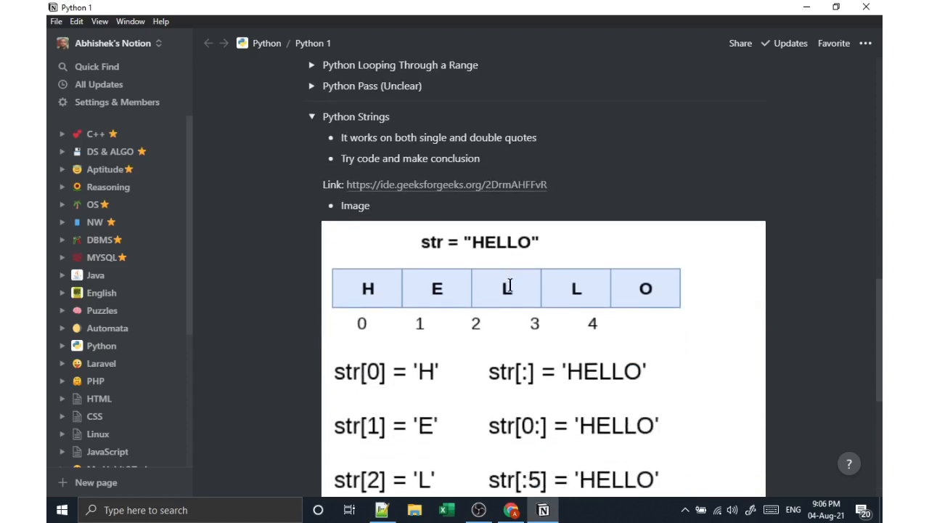
scroll(510, 285, "down", 2)
scroll(469, 269, "up", 3)
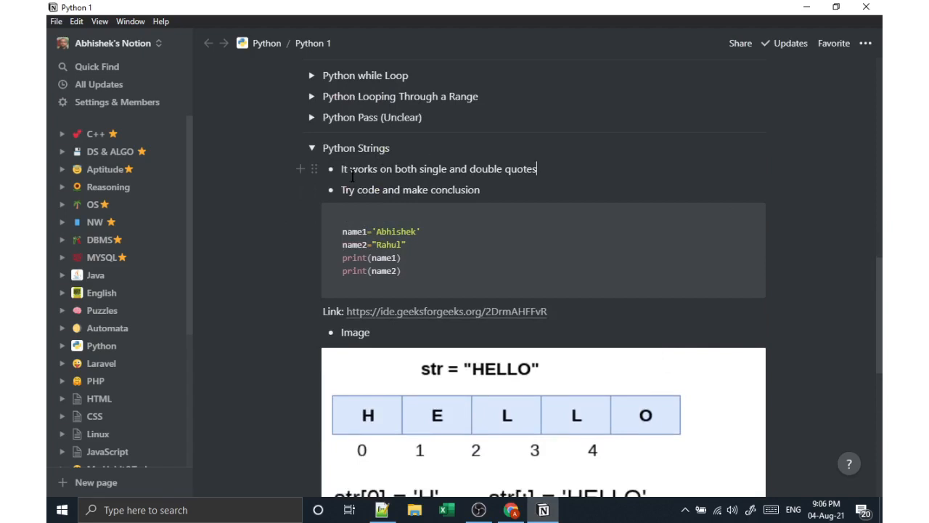
Step: Insert an empty bulleted list item below "Try code and make conclusion" and remove it again
left_click(505, 191)
key("Return")
key("Return")
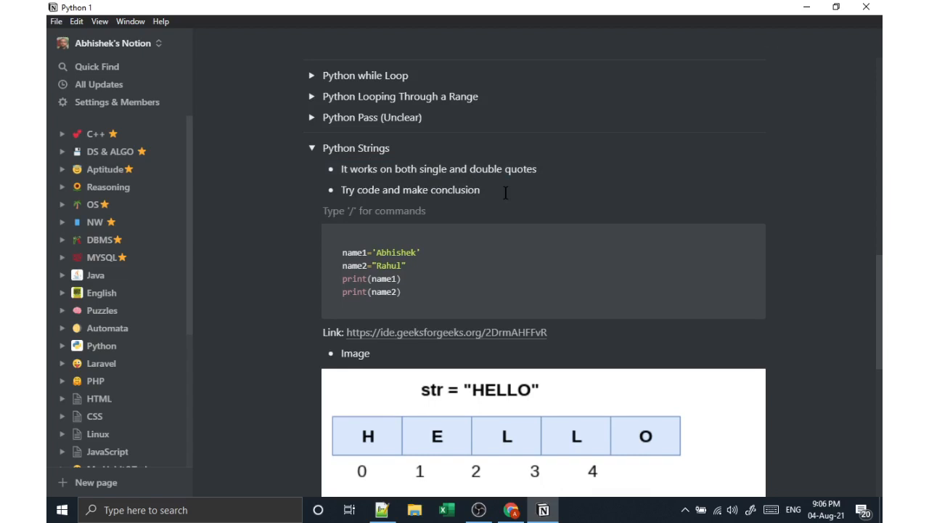
type("/")
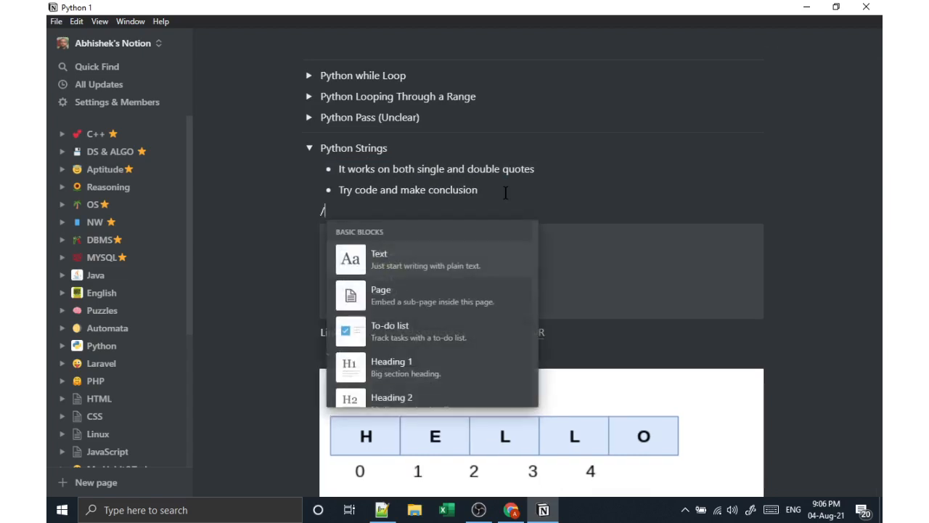
type("bu")
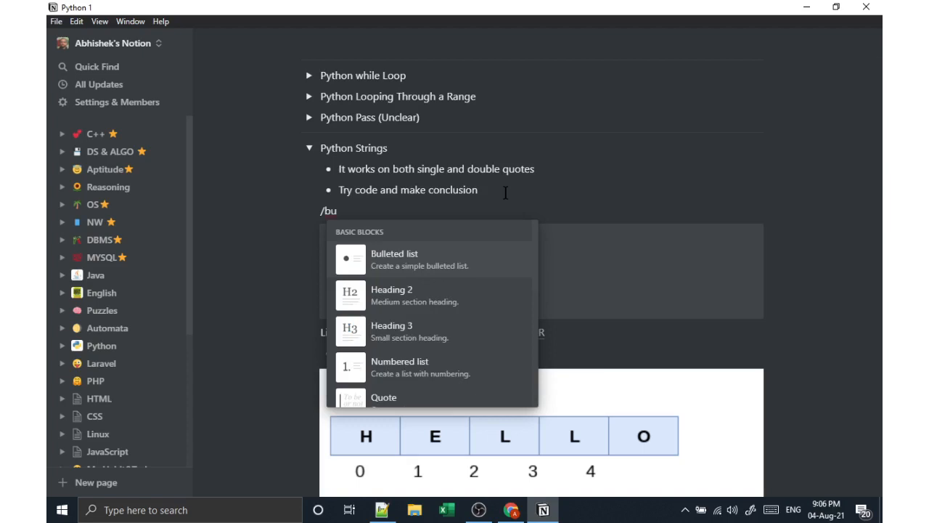
key("Return")
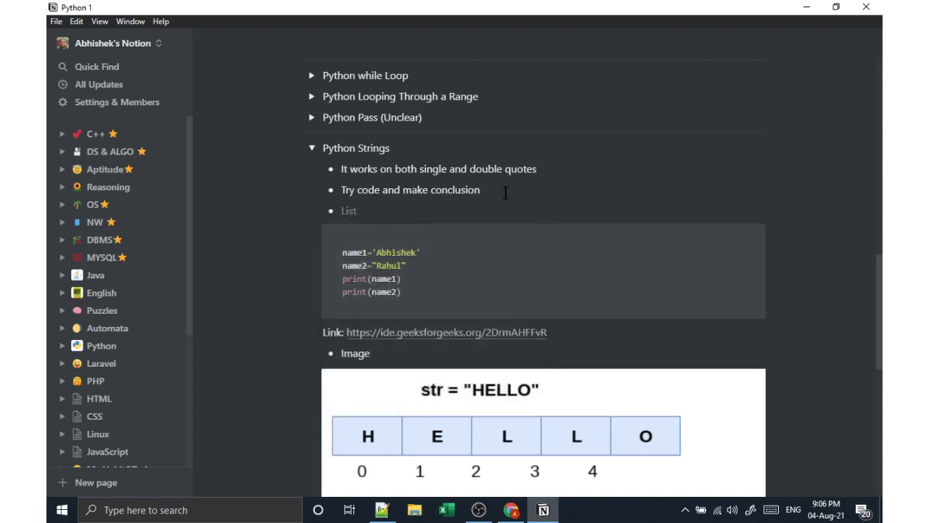
key("BackSpace")
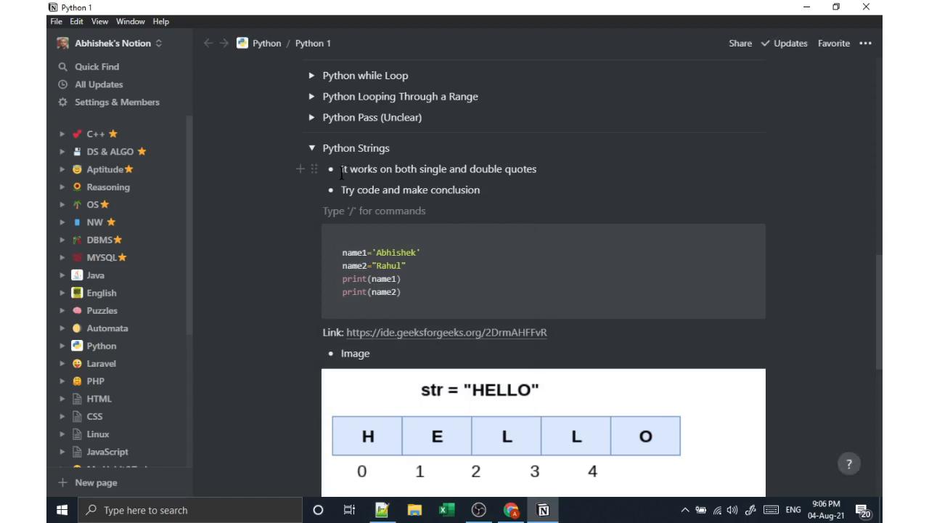
key("BackSpace")
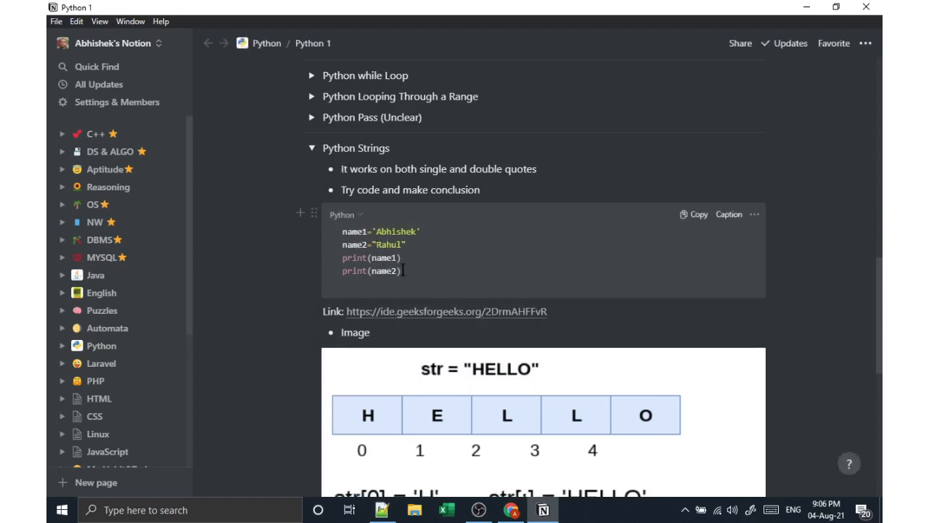
Step: Browse the languages available for the Python Strings code block and dismiss the list without changing the language
left_click(362, 215)
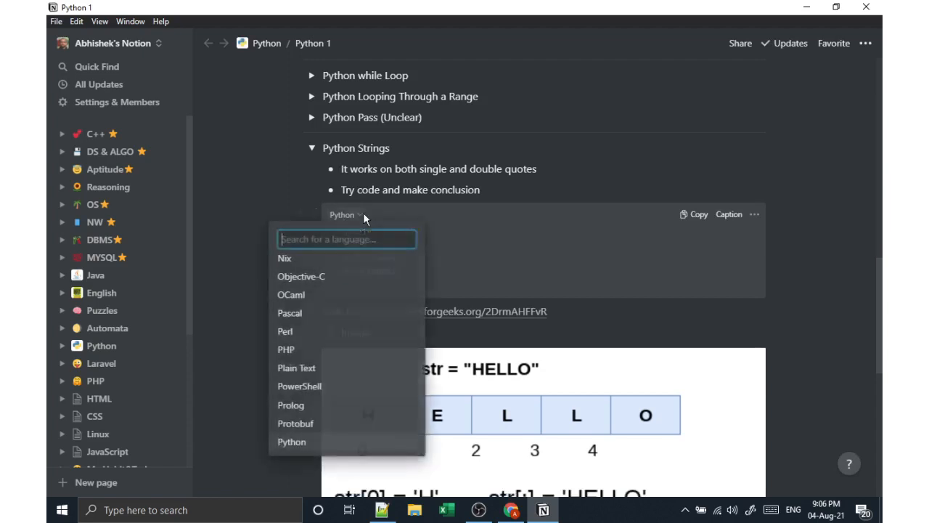
scroll(334, 333, "down", 3)
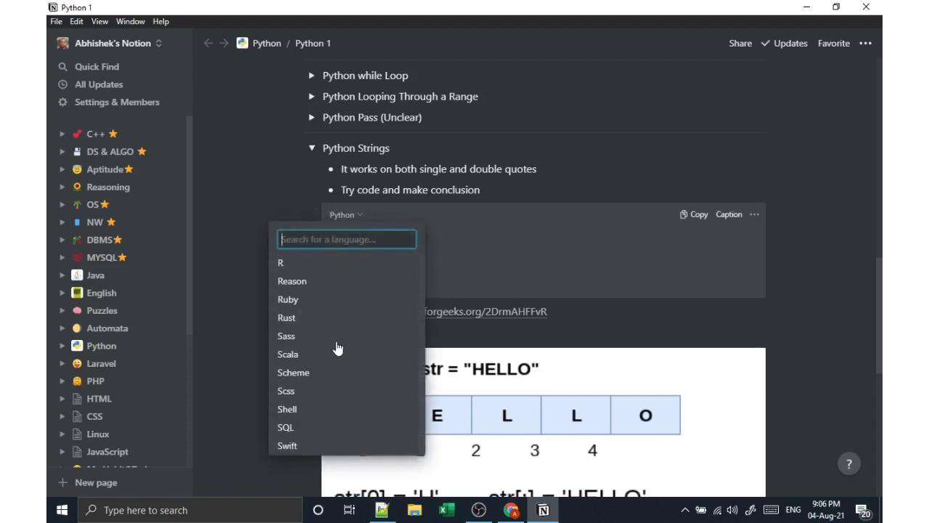
scroll(337, 348, "down", 3)
scroll(337, 341, "up", 10)
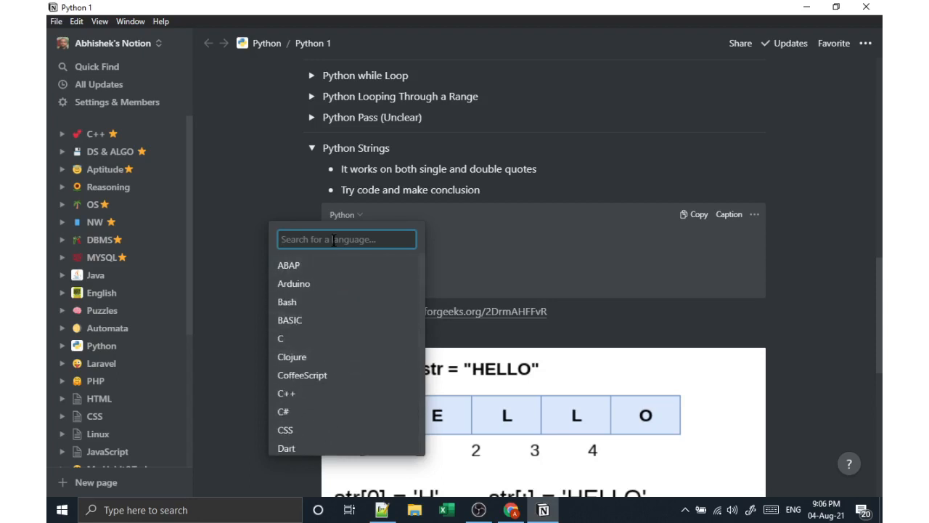
left_click(515, 246)
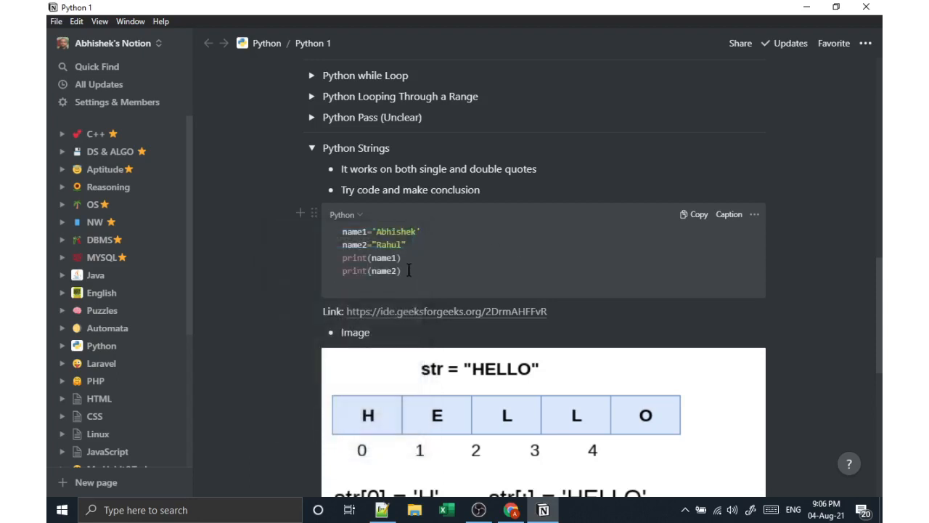
Step: Highlight the four lines of sample code in the Python Strings code block for reading, and clear the selection
left_click_drag(401, 270, 340, 232)
left_click(424, 243)
key("Down")
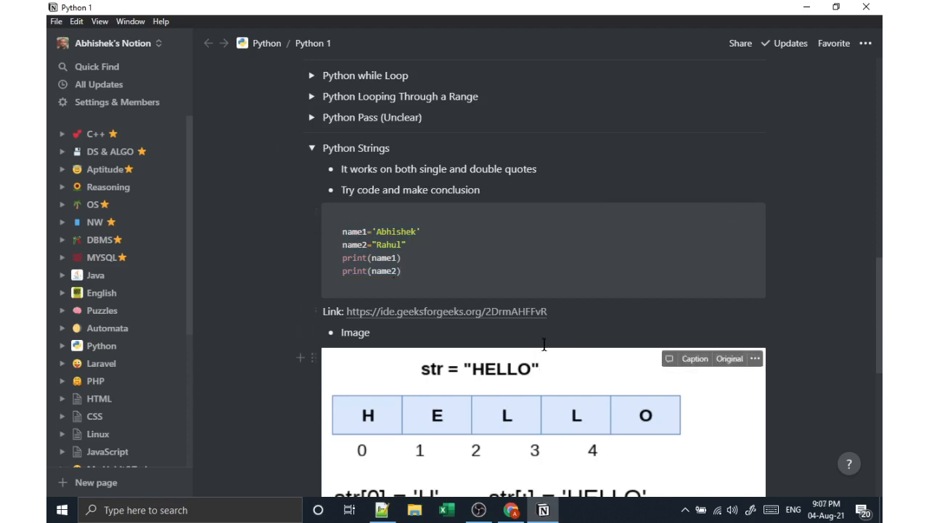
left_click(425, 268)
Step: Switch to Chrome, close the GeeksforGeeks IDE and Notion website tabs, and return to the Notion page
left_click(512, 510)
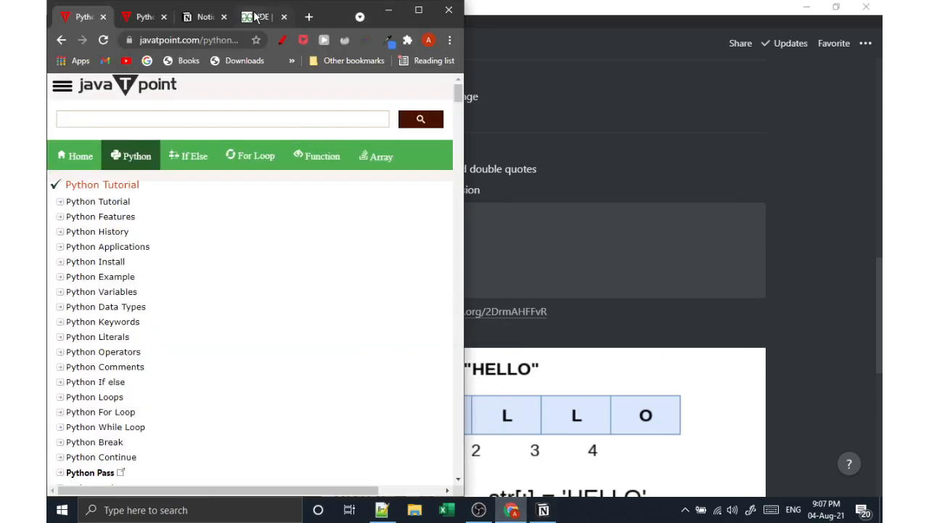
left_click(263, 17)
left_click(284, 17)
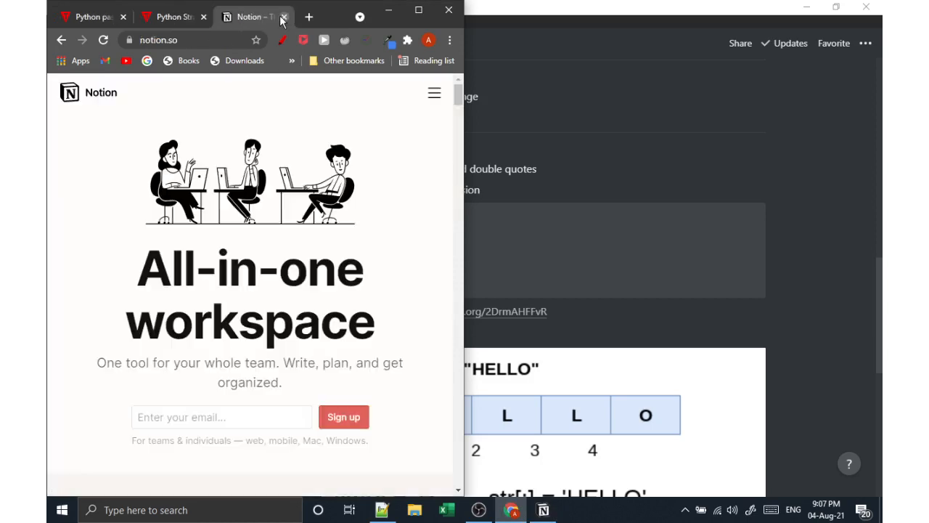
key("ctrl+w")
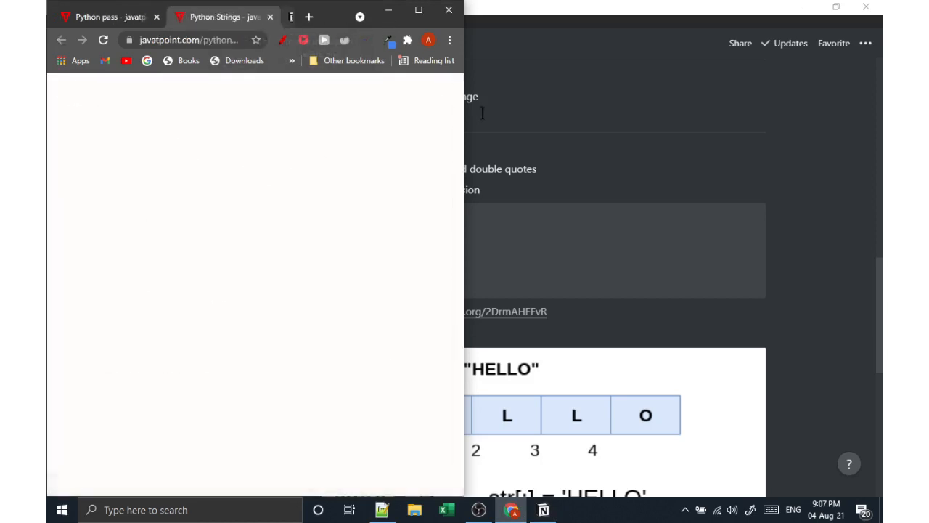
left_click(514, 321)
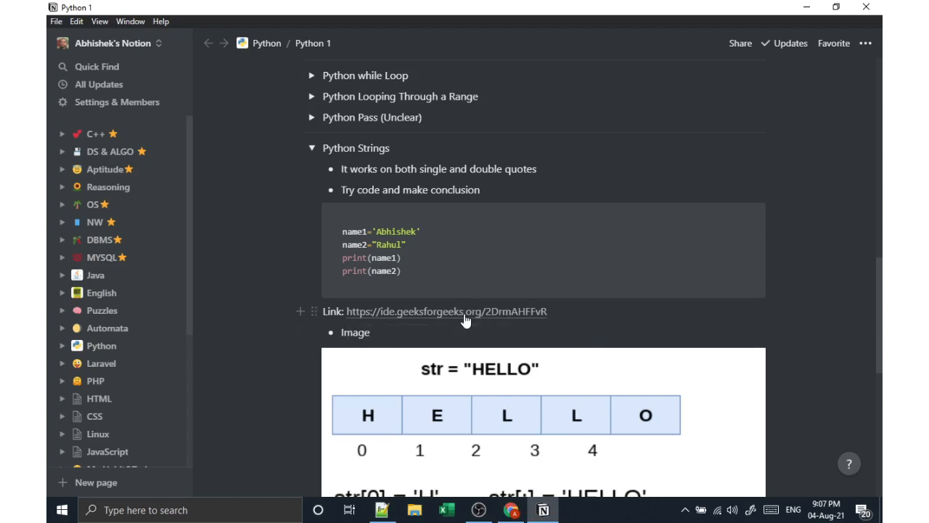
Step: Open the ide.geeksforgeeks.org link from the Python Strings notes in Google Chrome and bring up its code editor
left_click(511, 508)
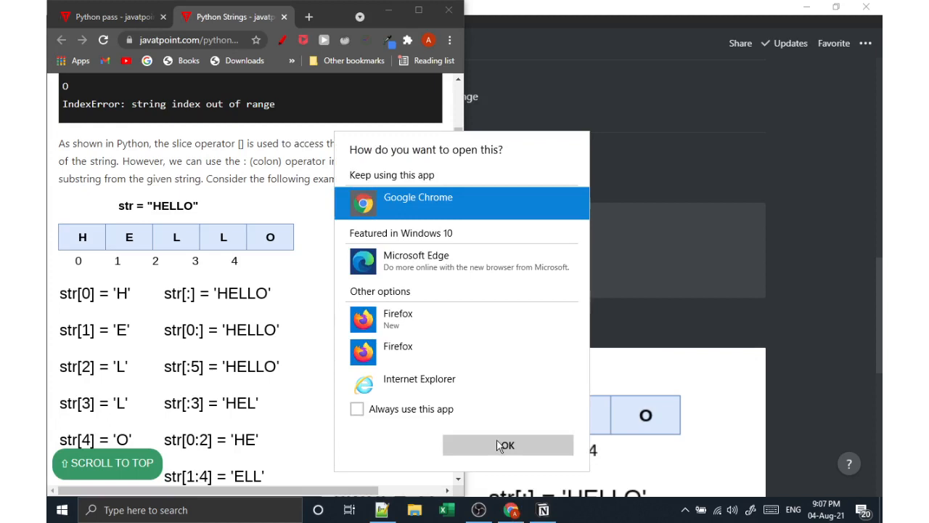
left_click(499, 445)
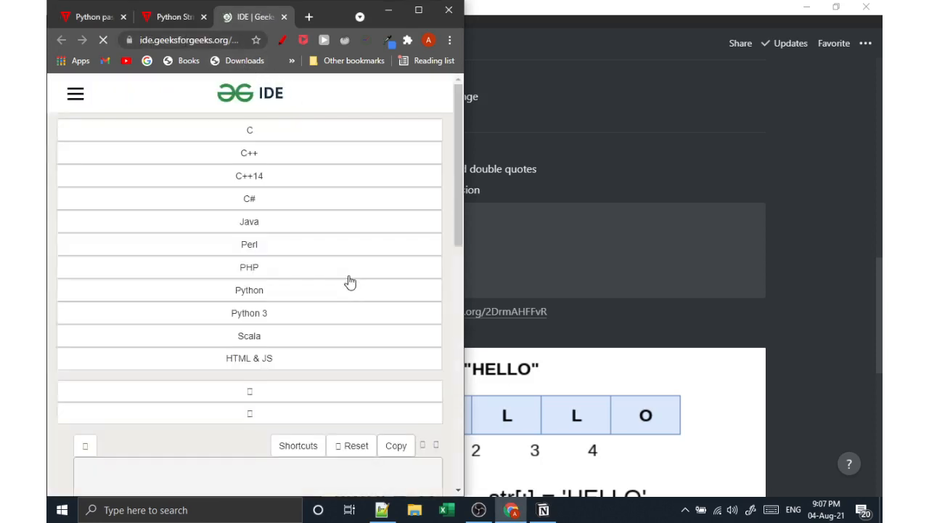
scroll(316, 236, "down", 4)
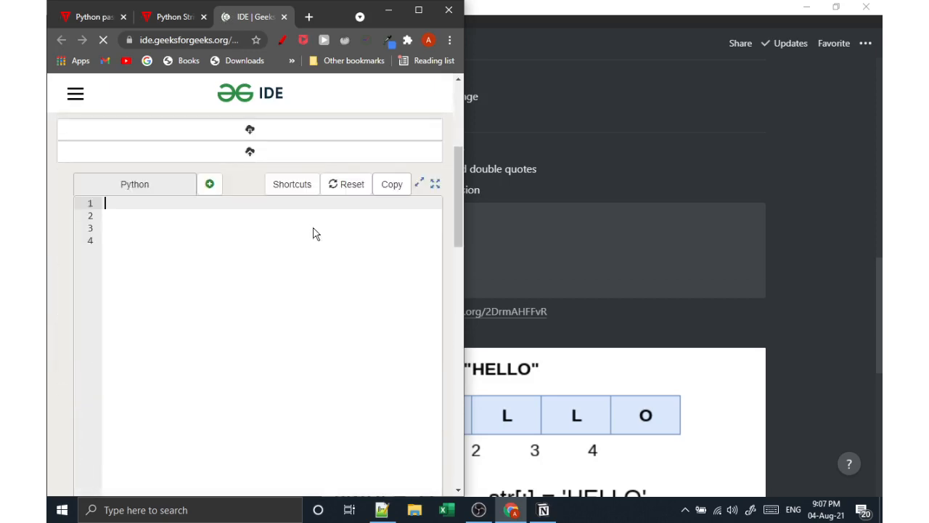
Step: Examine the IDE page's code editor, language choices, generated URL and output sections
left_click(253, 240)
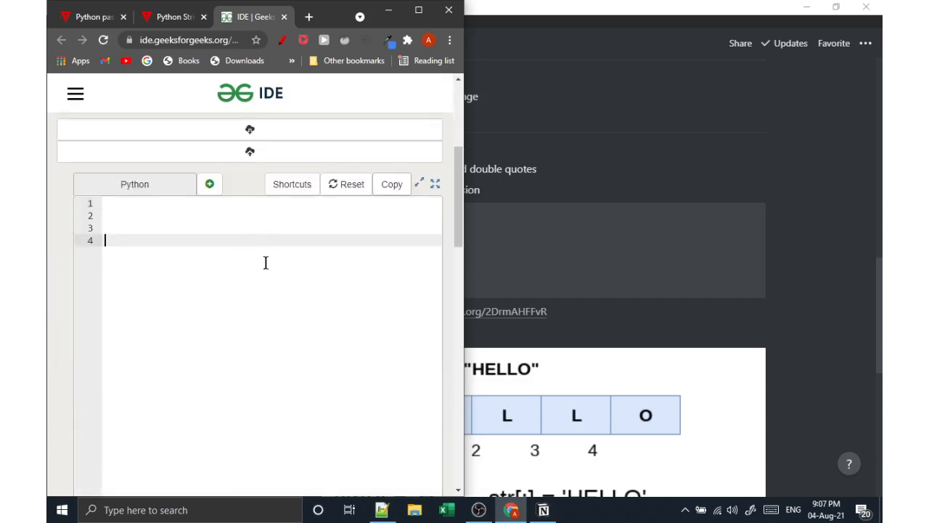
left_click(262, 228)
left_click(269, 212)
scroll(298, 261, "up", 3)
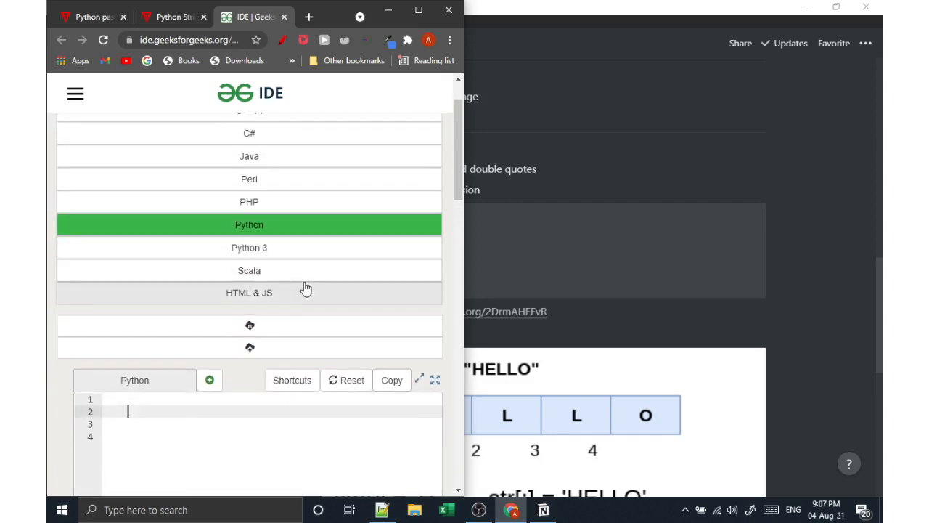
scroll(305, 288, "down", 10)
scroll(304, 285, "up", 3)
scroll(302, 277, "down", 4)
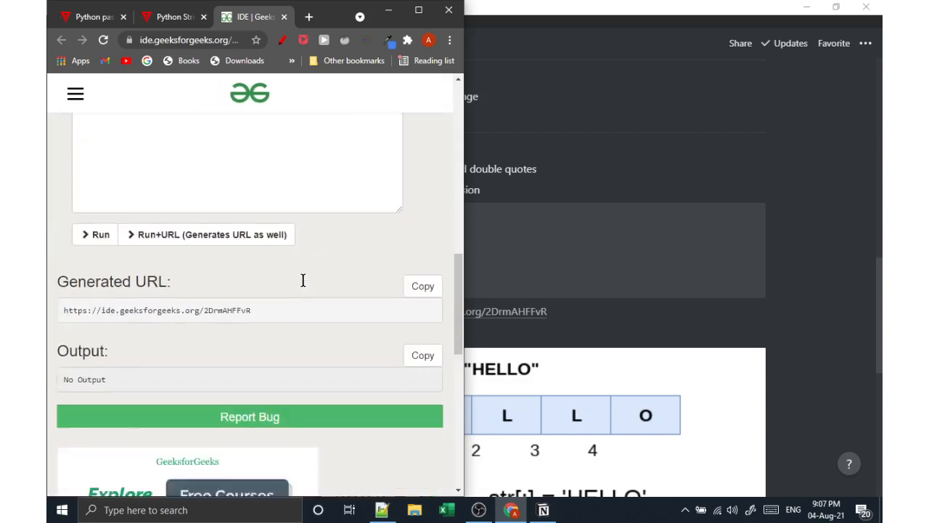
scroll(160, 266, "up", 8)
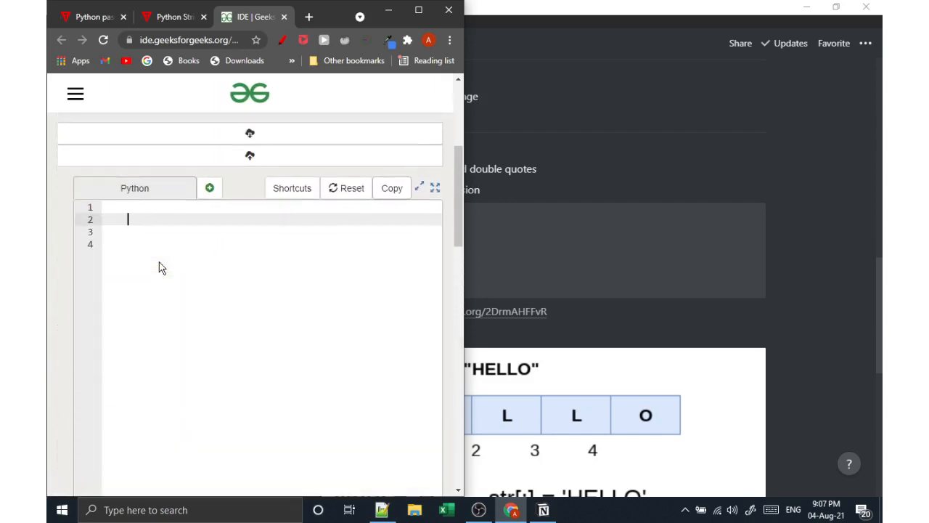
left_click(146, 404)
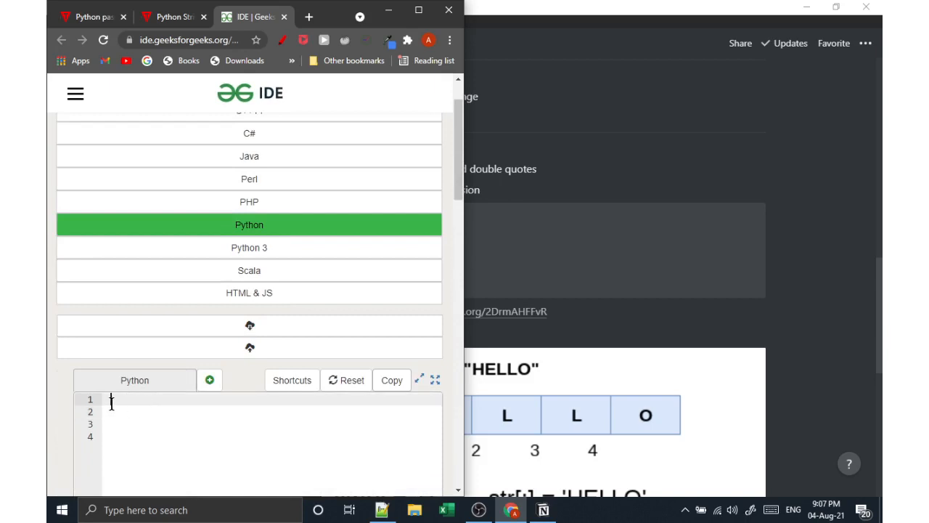
Step: Try to transfer the Notion code into line 2 of the IDE editor, and undo the paste
left_click(602, 313)
left_click_drag(405, 271, 317, 214)
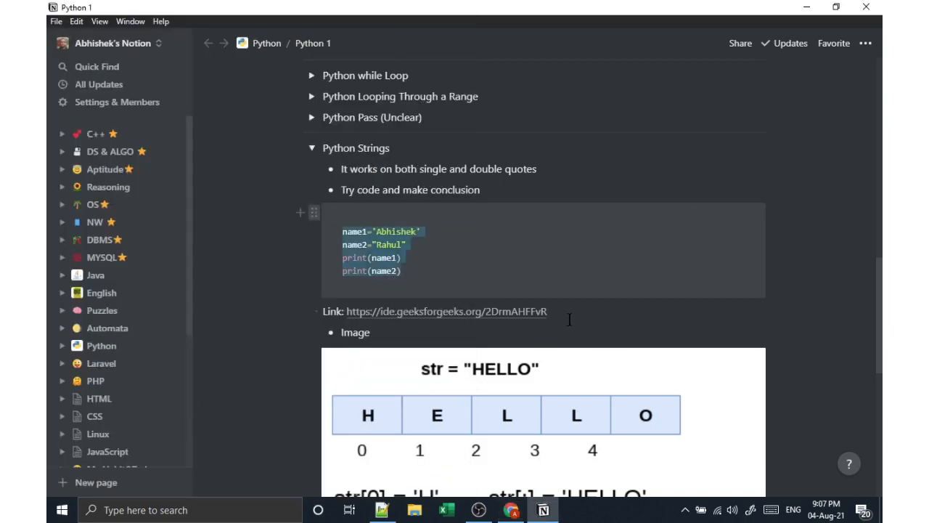
left_click(511, 510)
scroll(239, 276, "down", 3)
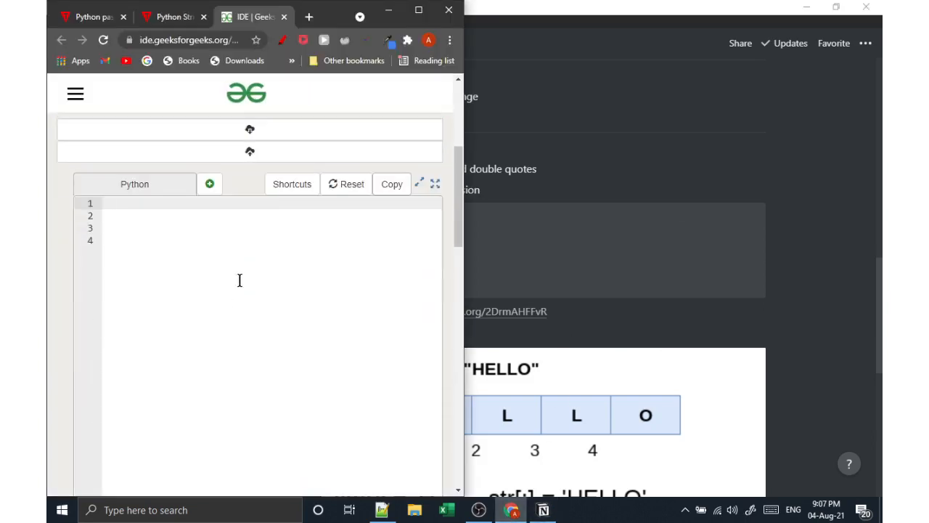
left_click(297, 211)
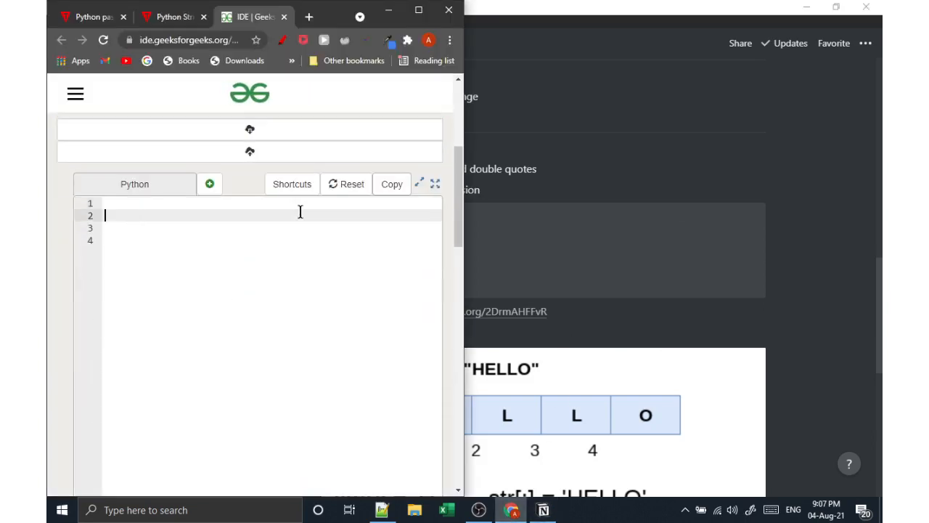
type("[https://ide.geeksforgeeks.org/2DrmAHFFvR](https://ide.geeksforgeeks.org/2DrmAHFFvR)")
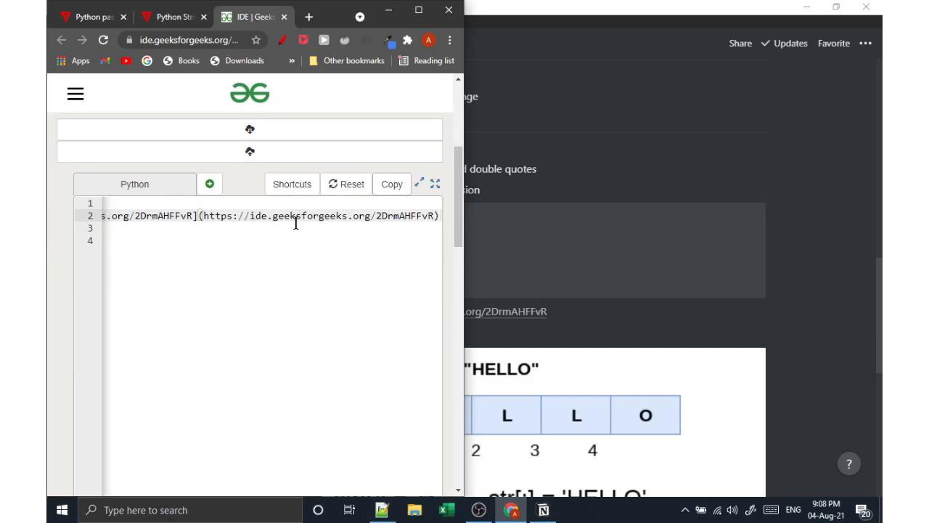
key("ctrl+z")
Step: Copy the four-line code from the Notion Python Strings block and paste it at line 1 of the IDE editor
left_click(540, 257)
left_click_drag(417, 274, 341, 229)
key("ctrl+c")
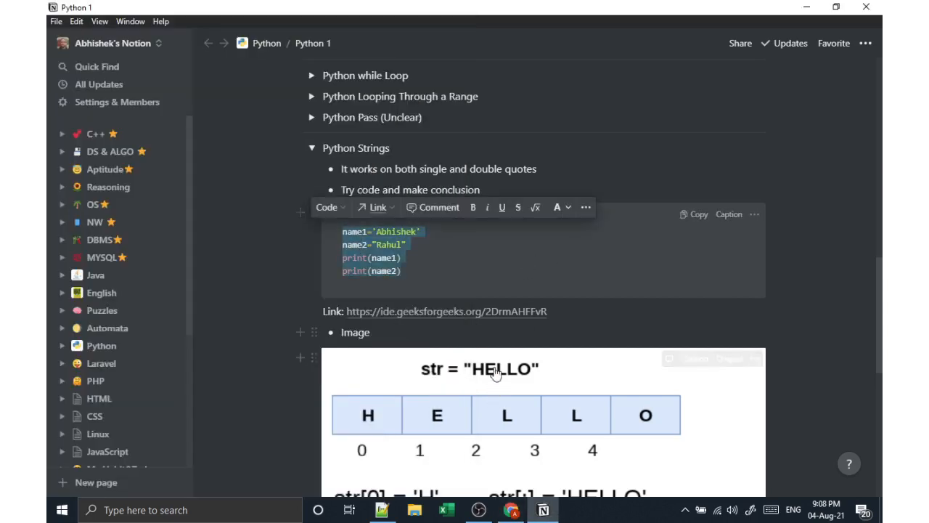
left_click(511, 510)
left_click(225, 242)
left_click(223, 209)
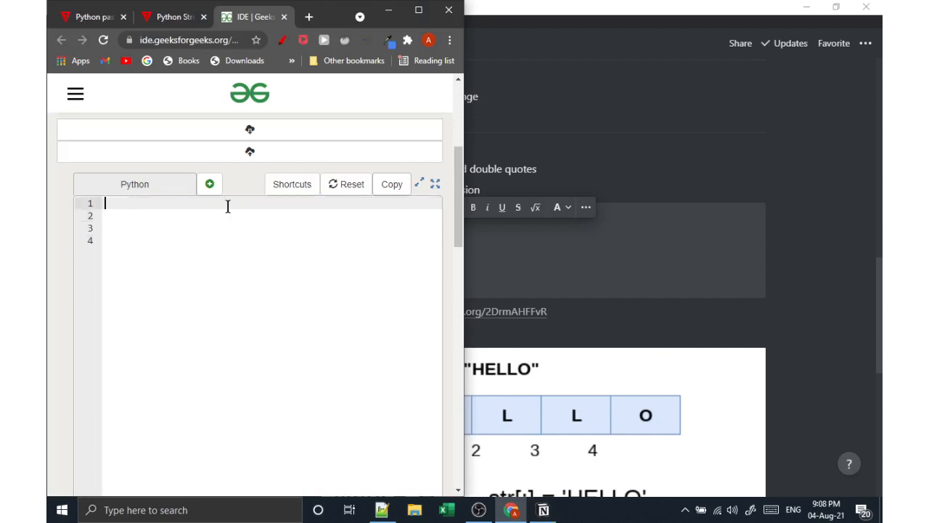
key("ctrl+v")
Step: Run the pasted Python code in the GeeksforGeeks IDE without generating a URL, and return to the editor
scroll(216, 315, "down", 5)
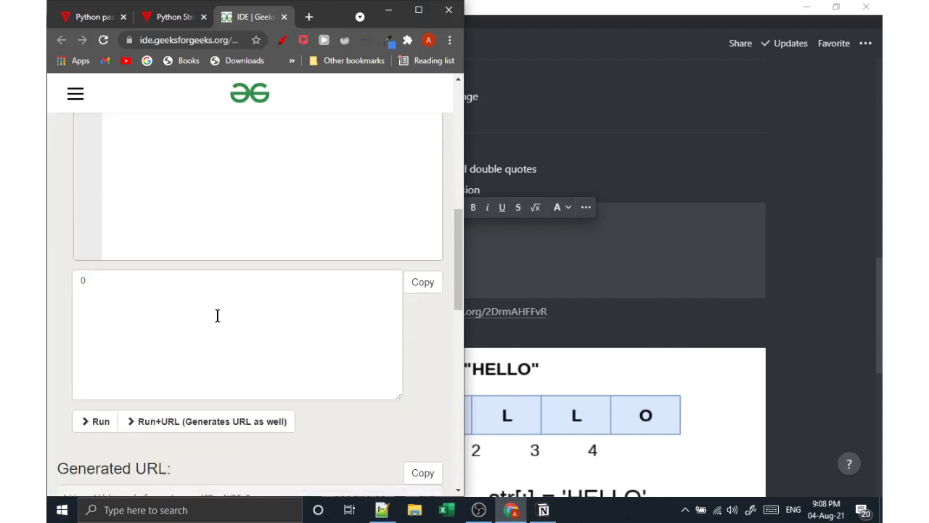
scroll(138, 314, "up", 6)
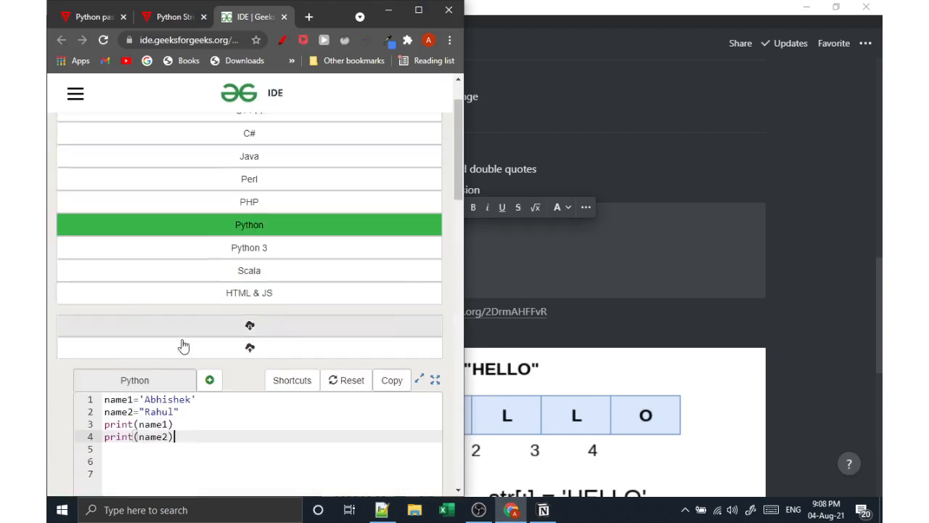
scroll(185, 355, "down", 4)
scroll(195, 379, "down", 2)
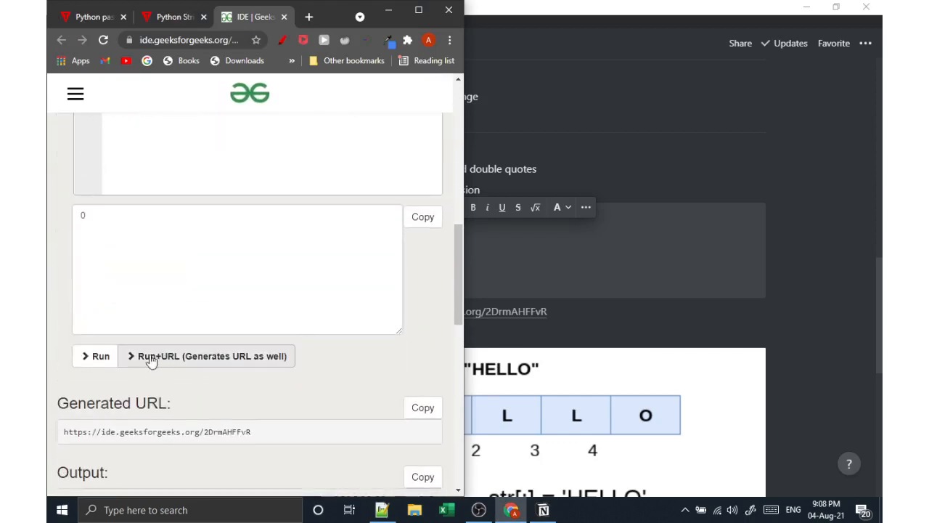
left_click(102, 356)
scroll(225, 302, "up", 6)
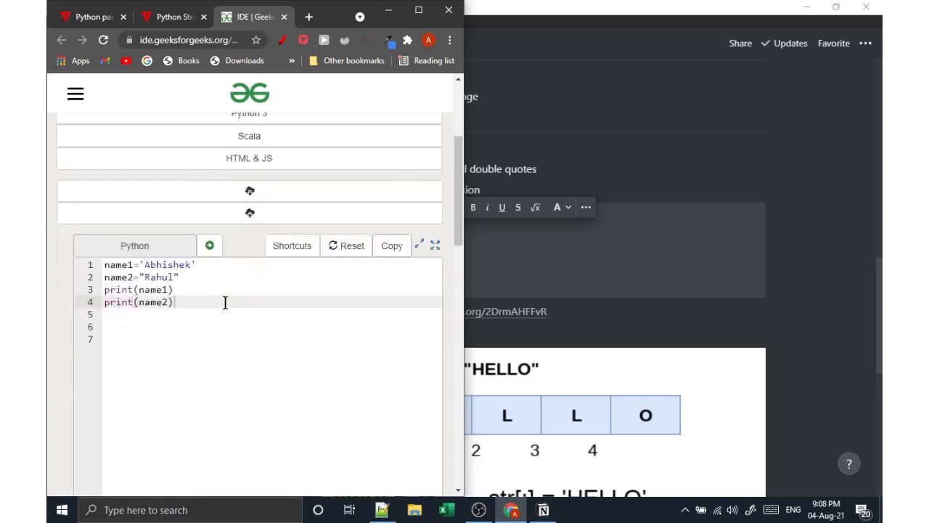
Step: Examine the two lines printed in the output section of the GeeksforGeeks IDE
scroll(261, 187, "down", 5)
scroll(261, 197, "down", 6)
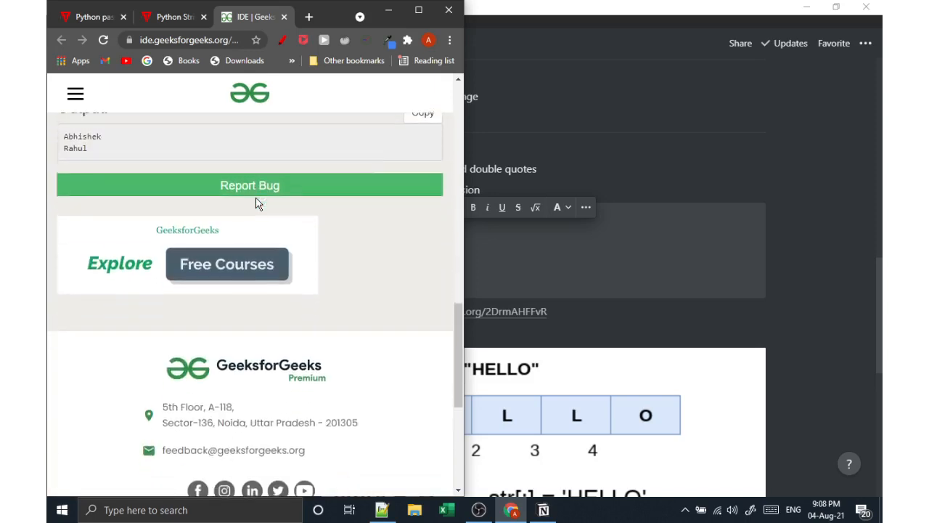
scroll(257, 203, "up", 2)
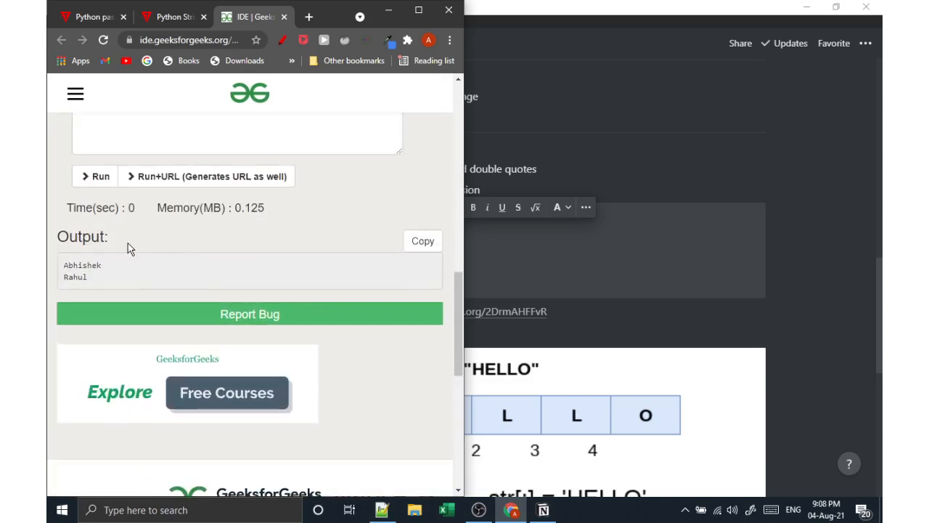
double_click(67, 265)
double_click(75, 277)
left_click(192, 263)
Step: Run the Python code in the IDE with URL generation and copy the generated URL
scroll(192, 262, "up", 2)
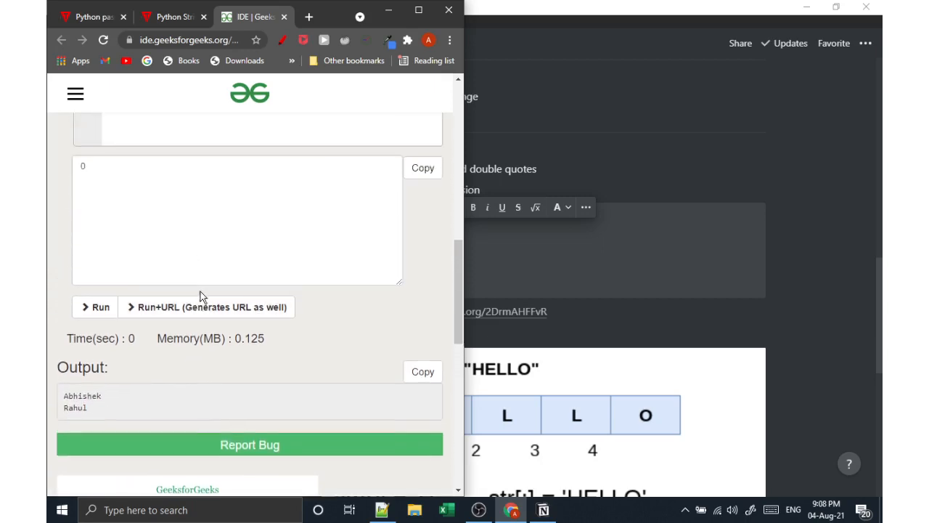
left_click(154, 308)
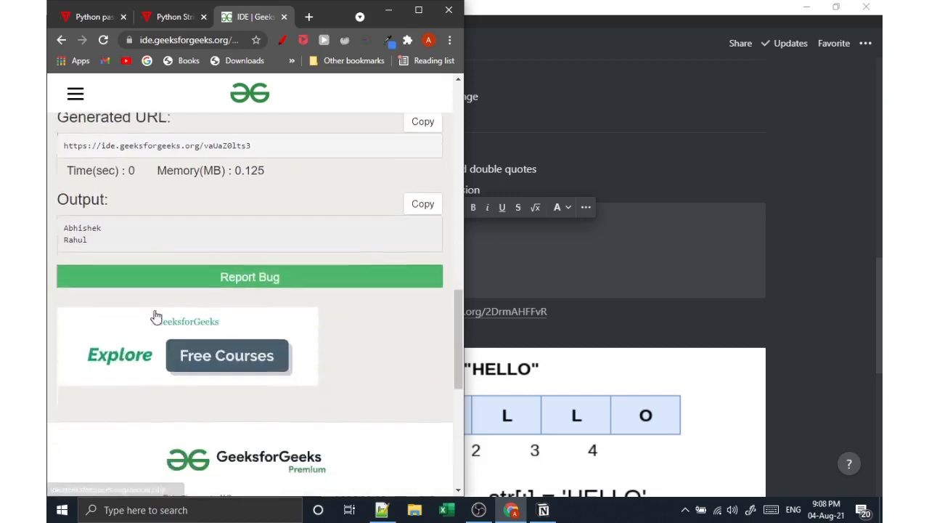
scroll(186, 249, "up", 2)
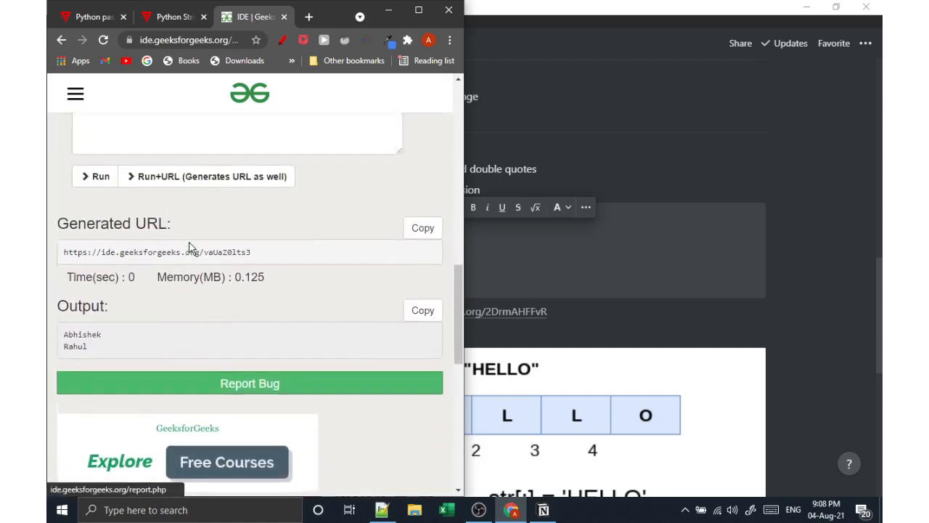
left_click(419, 229)
left_click(588, 311)
left_click_drag(578, 312, 348, 321)
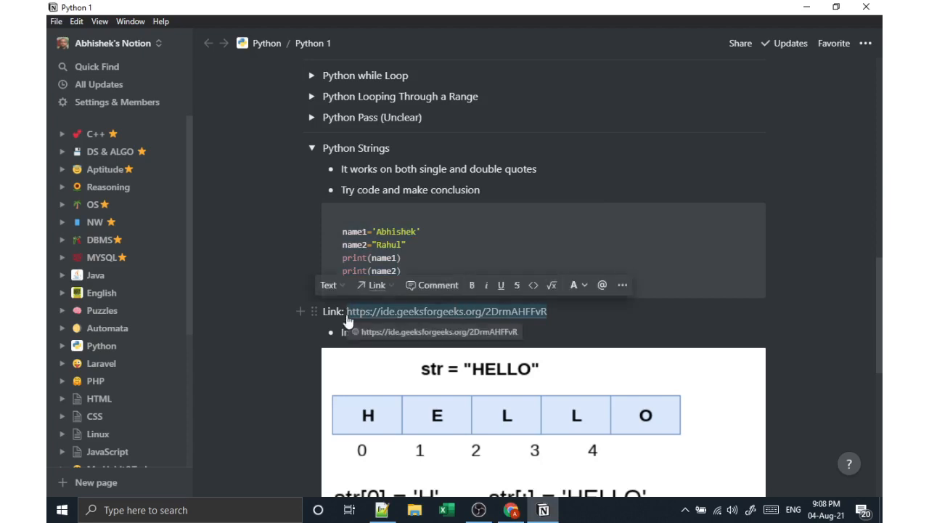
key("BackSpace")
key("ctrl+v")
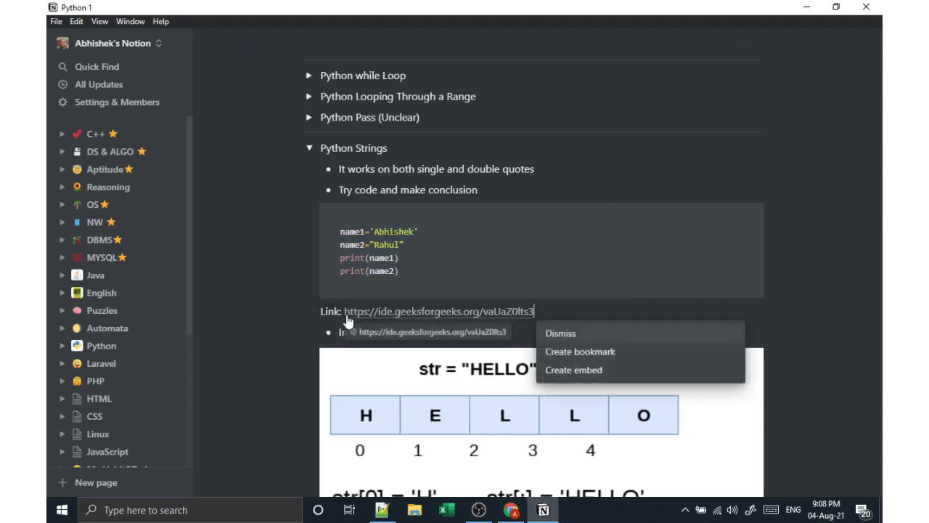
key("Escape")
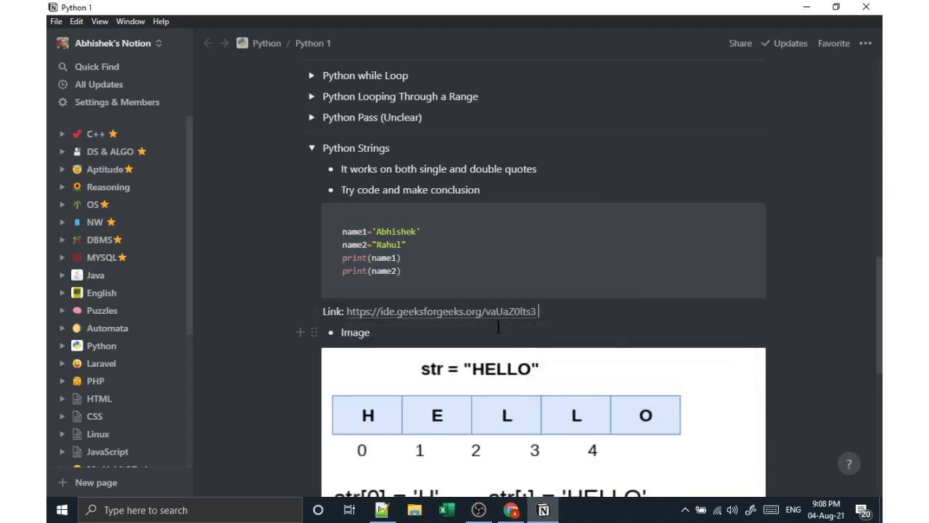
Step: Open the new IDE link from the Python Strings note to check its saved code, and close the previous IDE tab
left_click(502, 318)
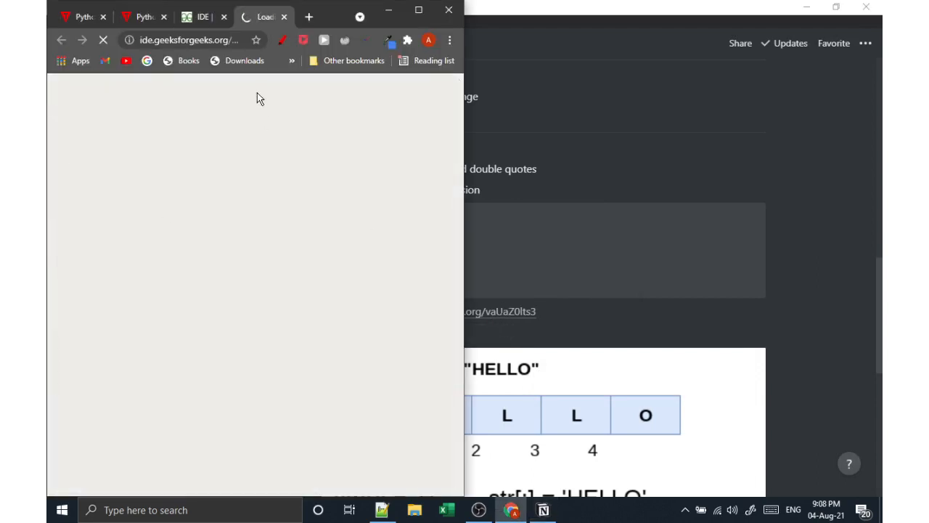
left_click(201, 21)
left_click(224, 16)
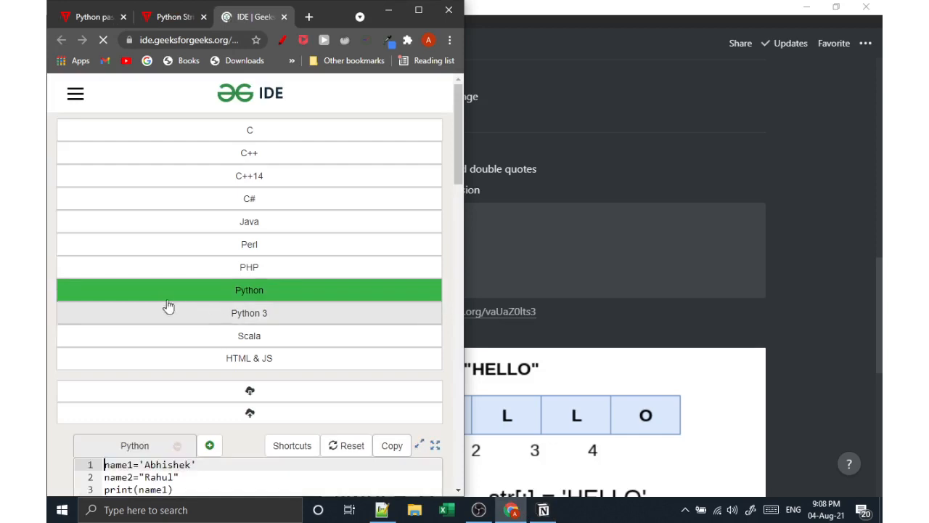
scroll(181, 244, "down", 3)
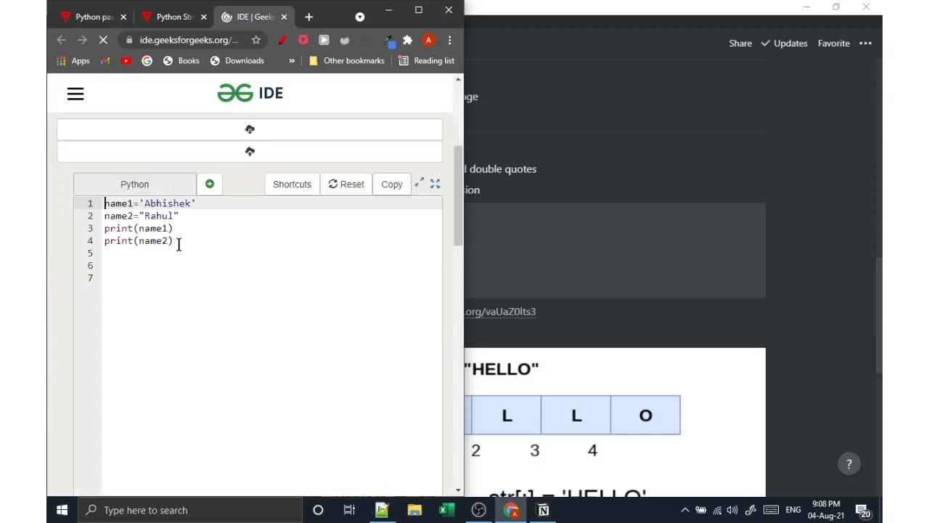
left_click_drag(174, 241, 214, 244)
left_click(147, 216)
Step: Return to Notion and review the four code lines in the Python Strings code block
left_click(528, 276)
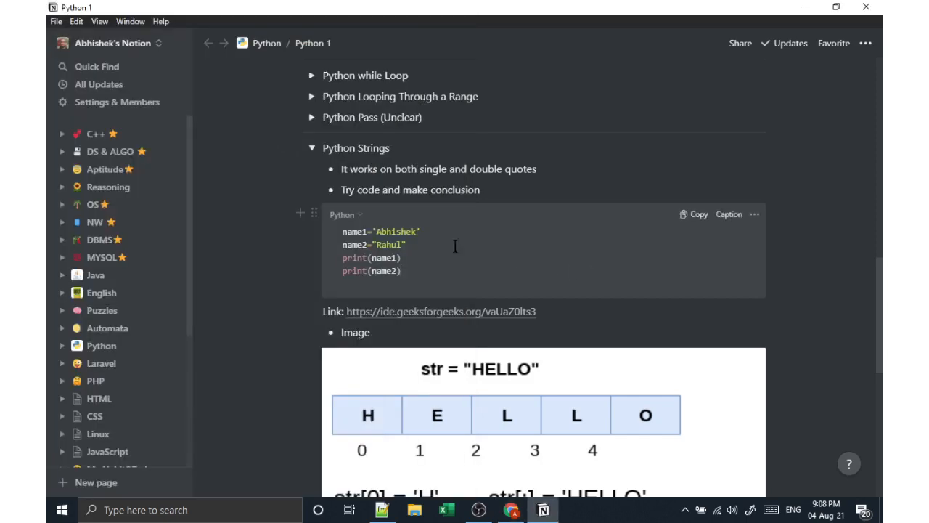
left_click_drag(405, 270, 338, 233)
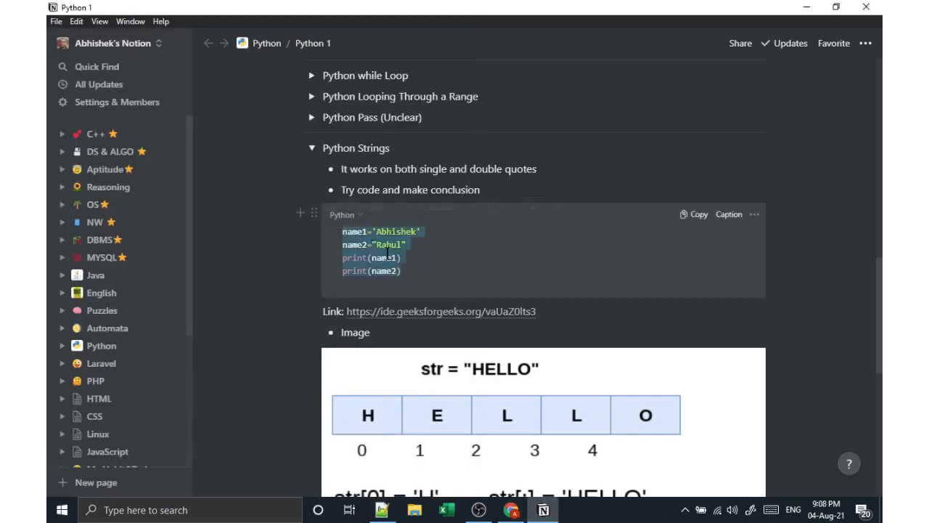
left_click(418, 273)
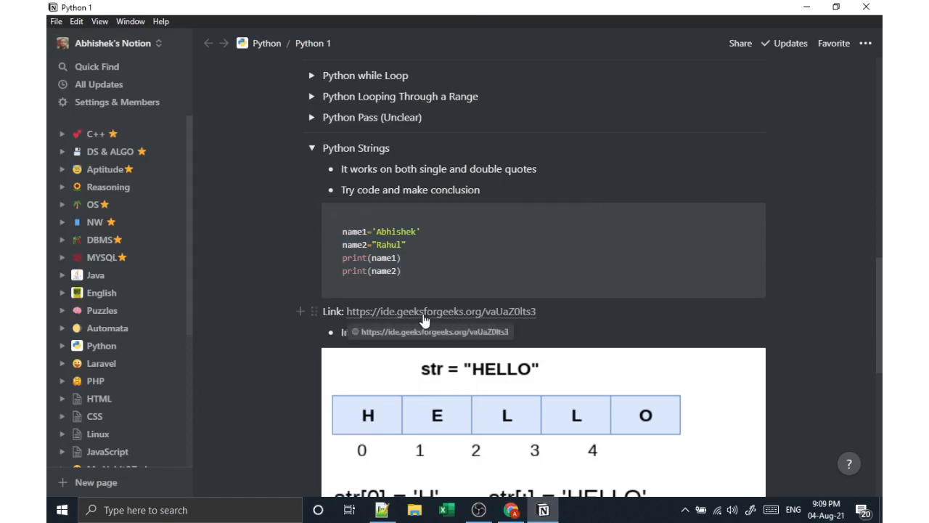
Step: Collapse the Python Strings toggle and add an empty text block below it
left_click(311, 147)
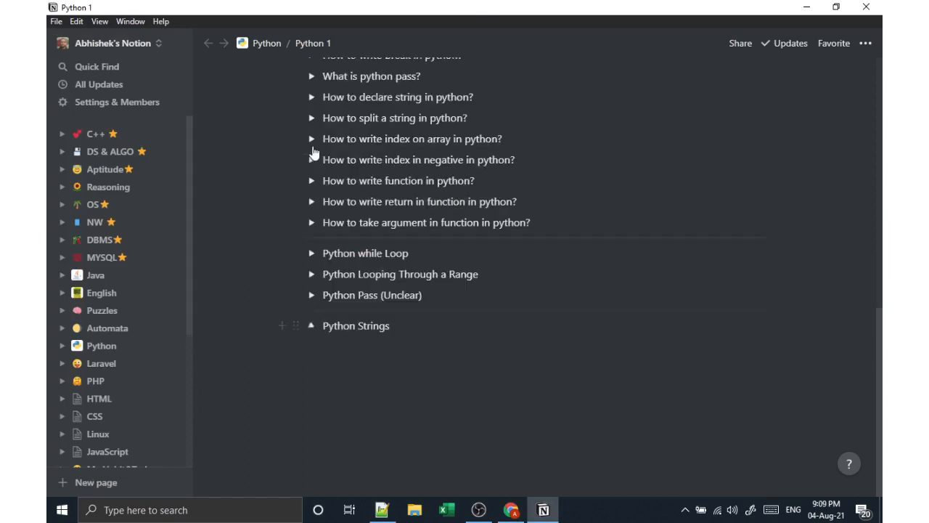
scroll(390, 296, "up", 5)
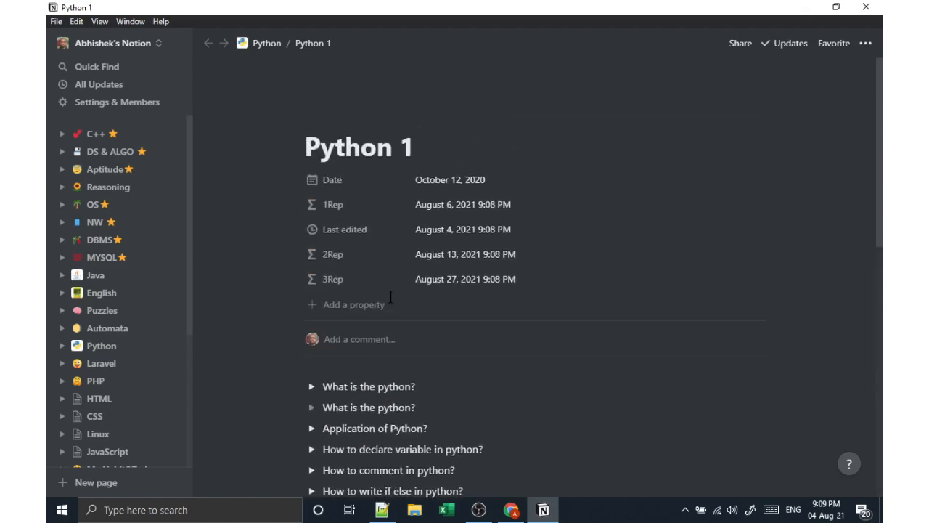
scroll(390, 301, "down", 8)
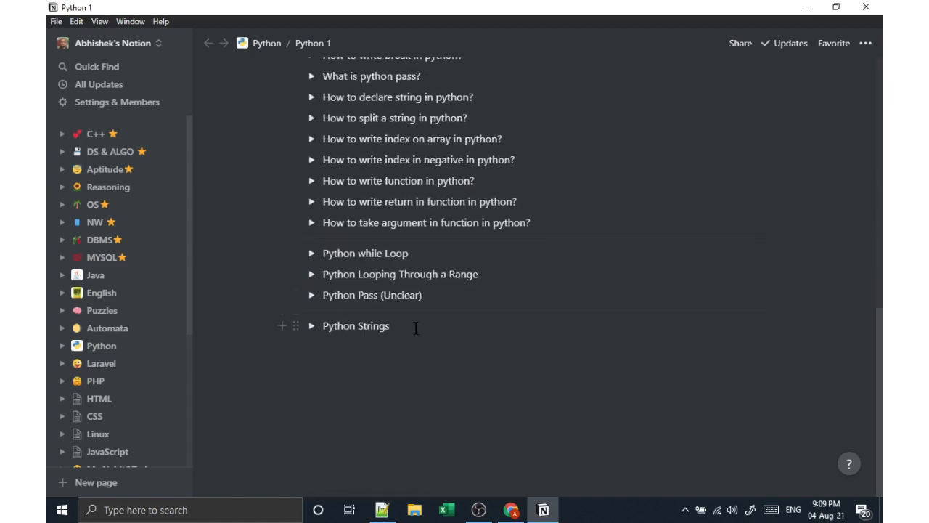
key("Return")
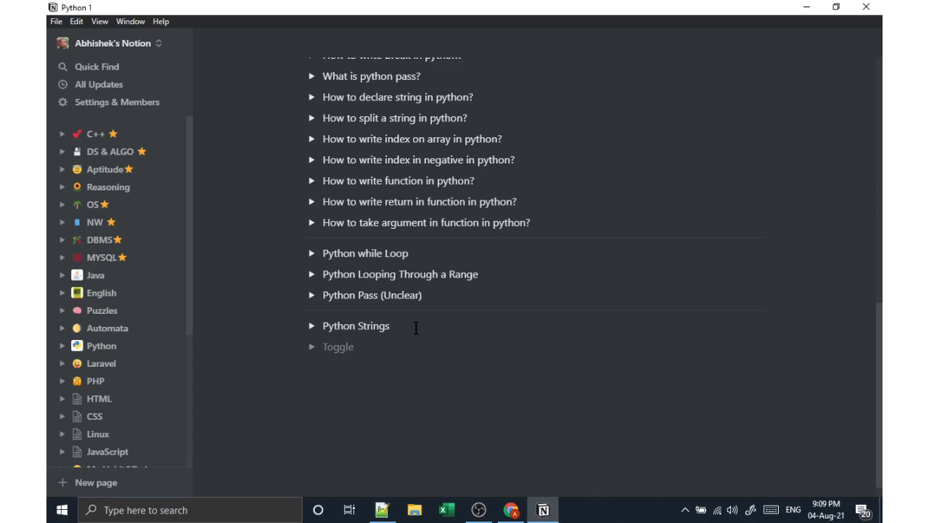
key("Return")
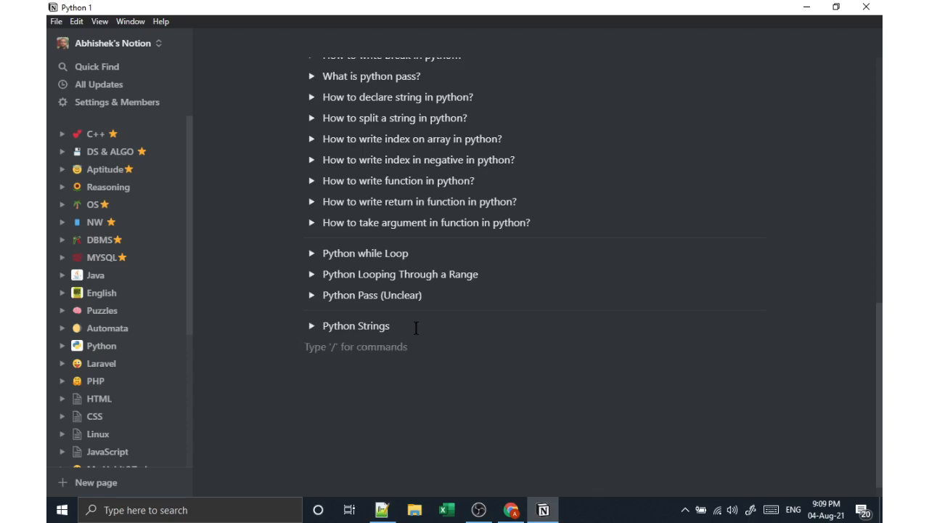
Step: Browse the insertable block types, from basic blocks to media and embeds, in the empty block, and leave it empty
type("/")
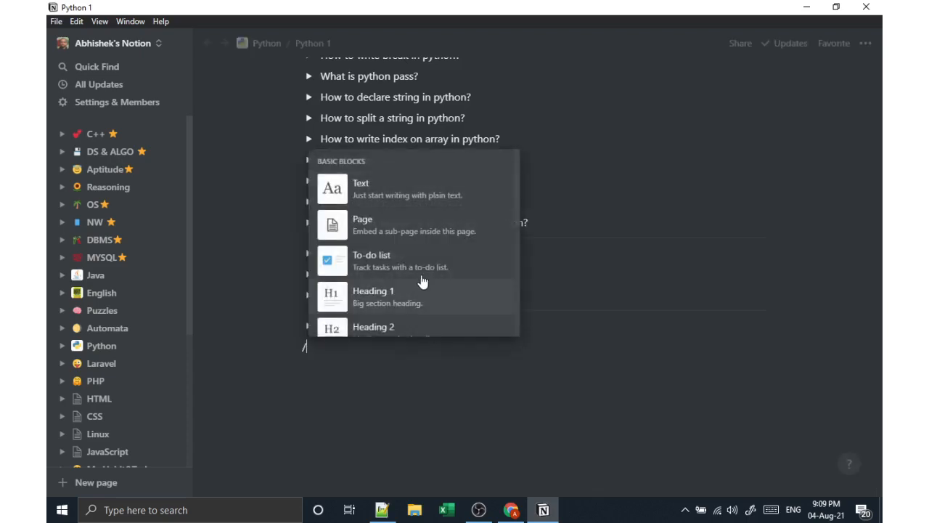
scroll(408, 212, "down", 5)
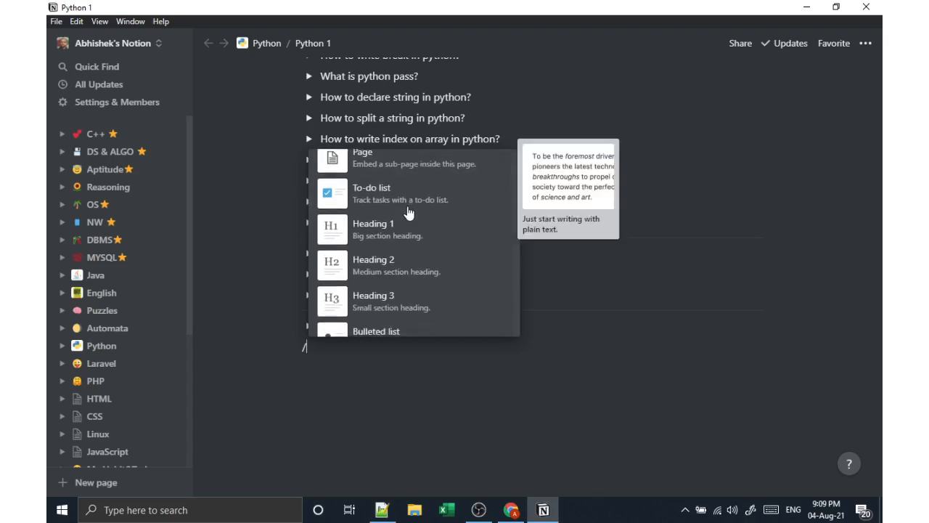
scroll(411, 218, "down", 6)
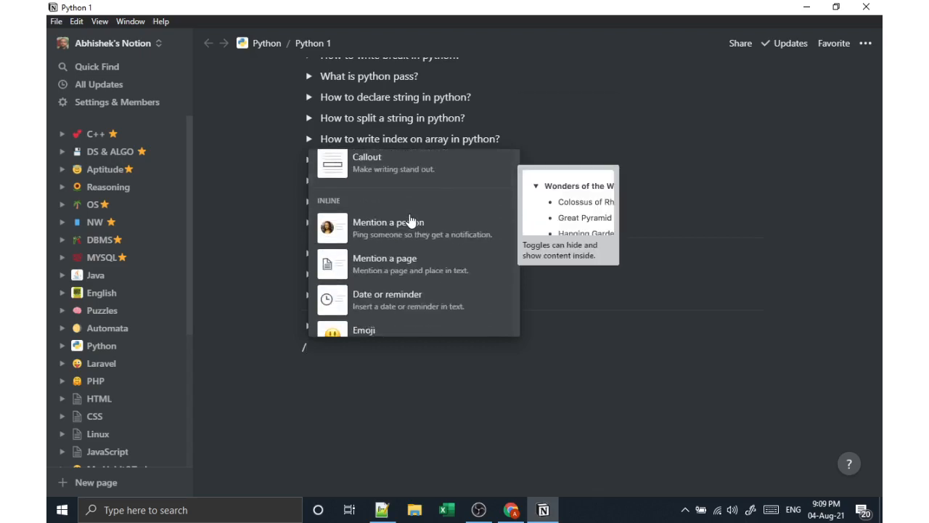
scroll(413, 193, "up", 3)
scroll(411, 238, "up", 3)
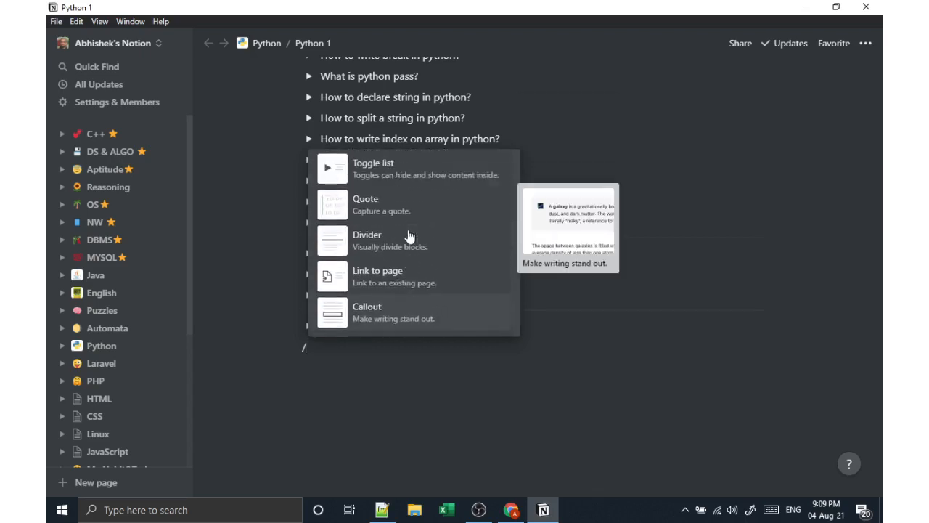
scroll(404, 270, "down", 3)
scroll(405, 262, "down", 3)
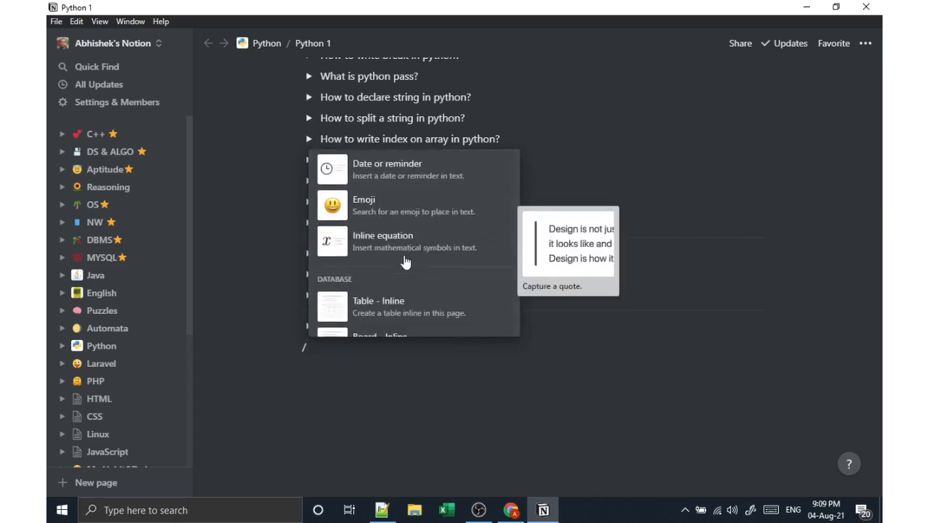
scroll(405, 261, "down", 10)
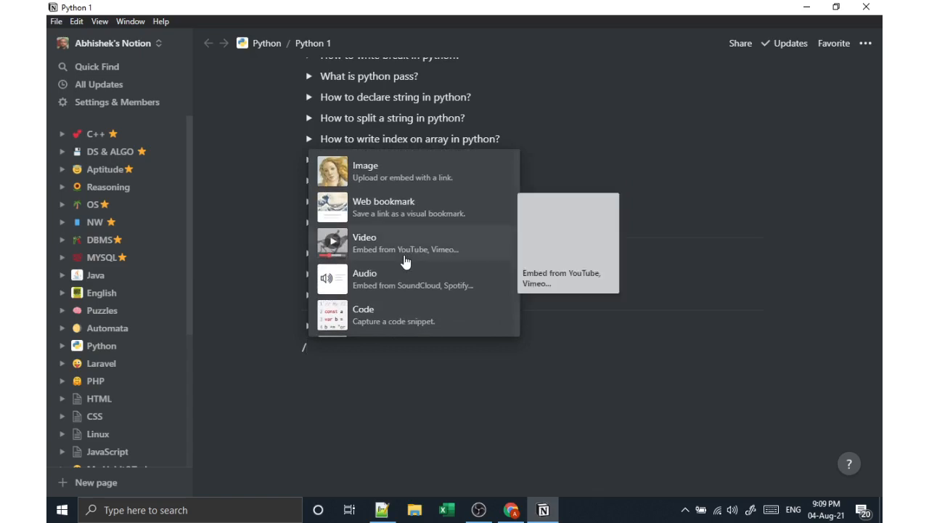
scroll(405, 263, "down", 5)
scroll(390, 287, "down", 4)
scroll(388, 288, "down", 1)
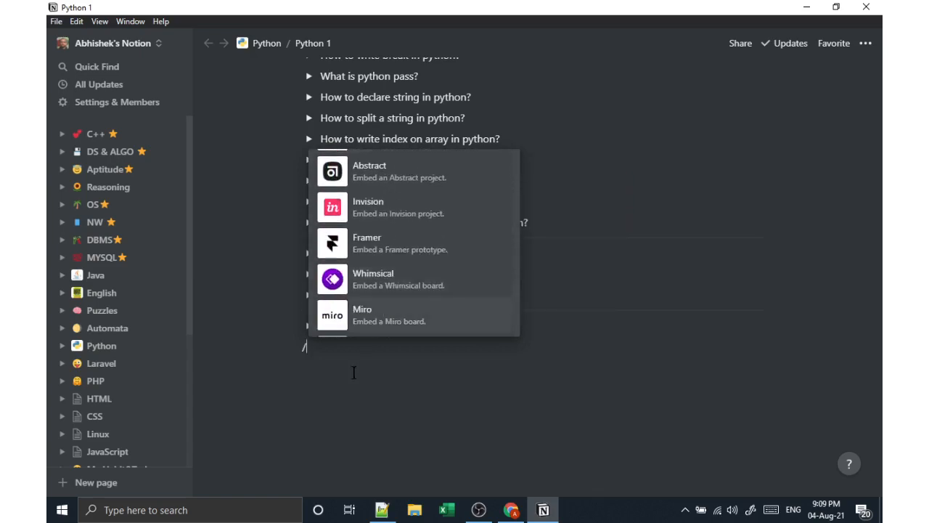
left_click(353, 356)
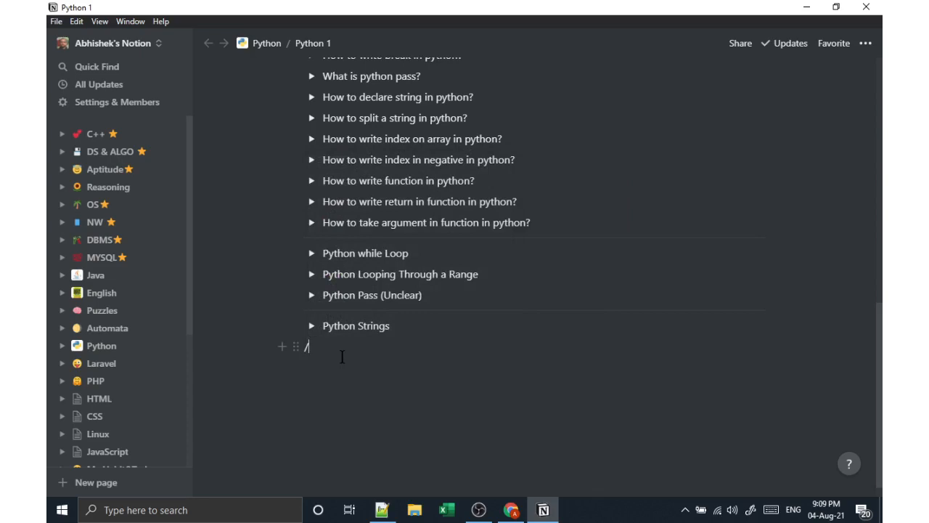
key("BackSpace")
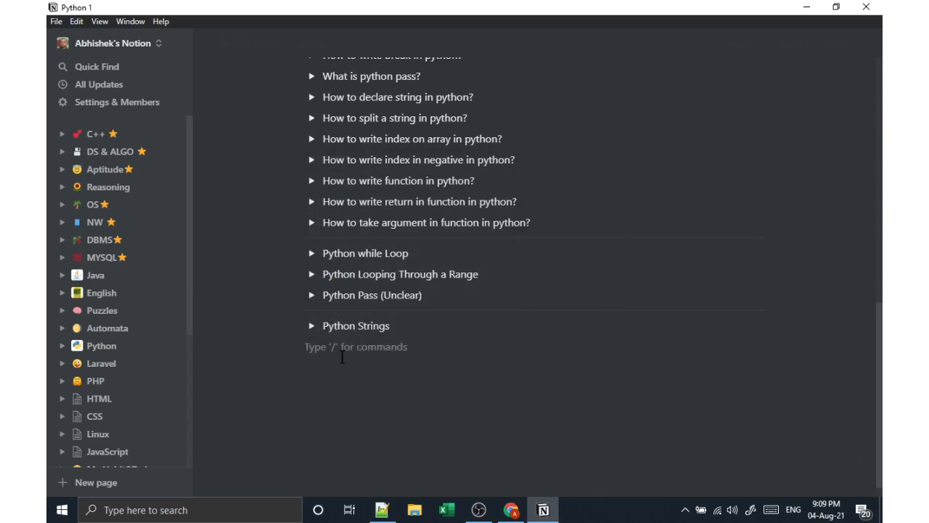
scroll(342, 356, "up", 5)
scroll(342, 355, "up", 4)
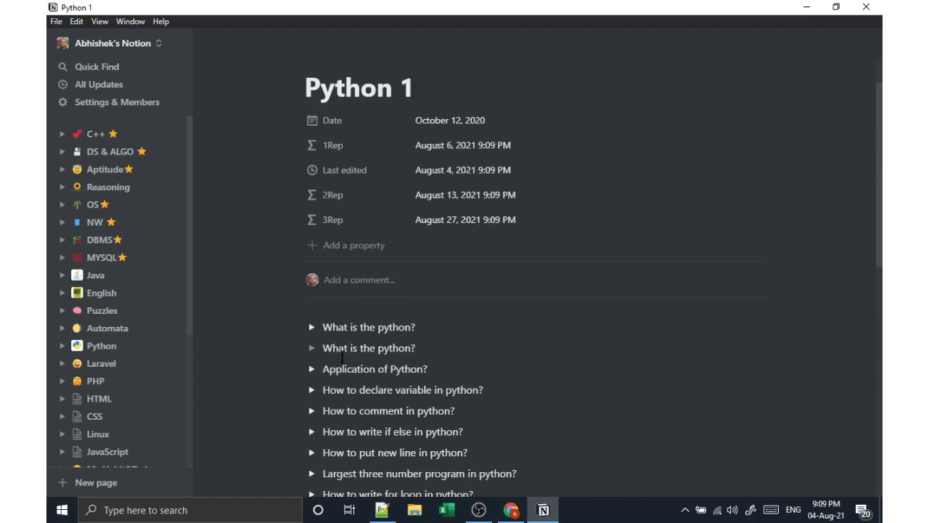
scroll(346, 348, "down", 4)
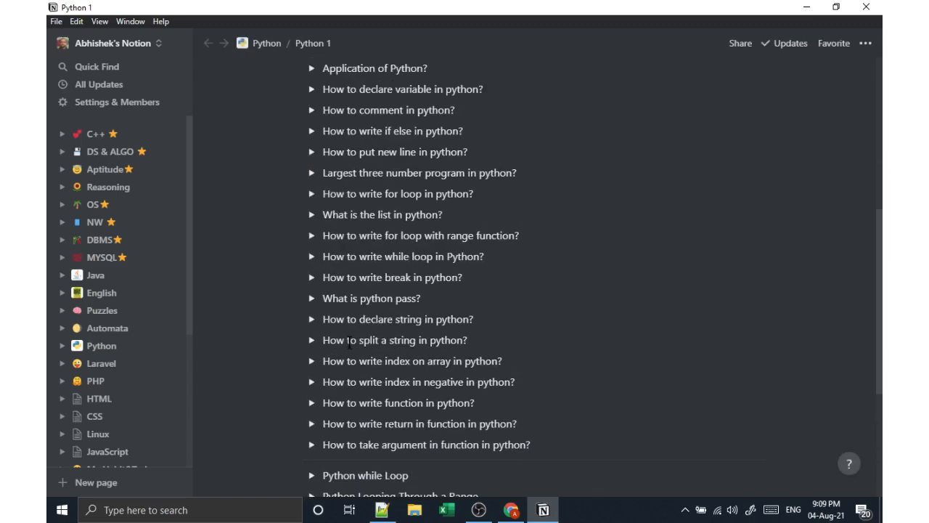
scroll(349, 343, "down", 3)
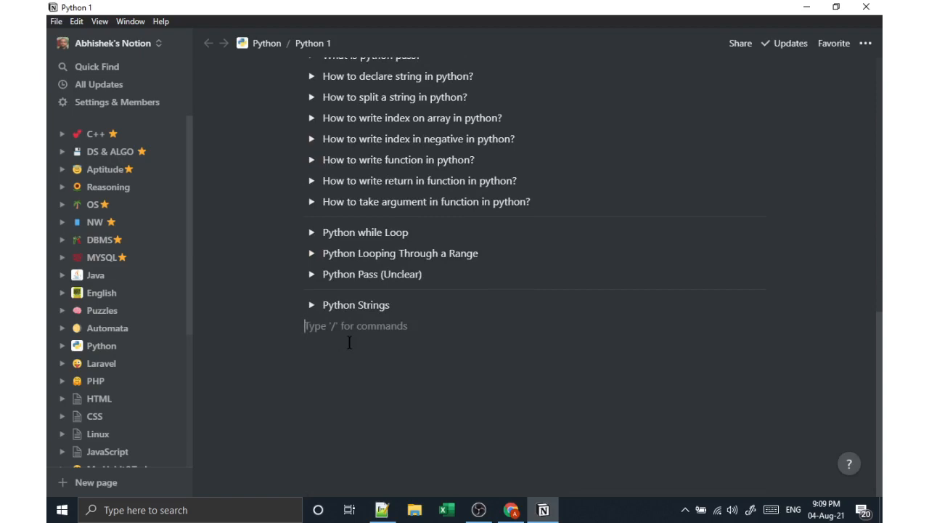
Step: Open the C++ page and examine the note-taking guideline in its description
left_click(105, 137)
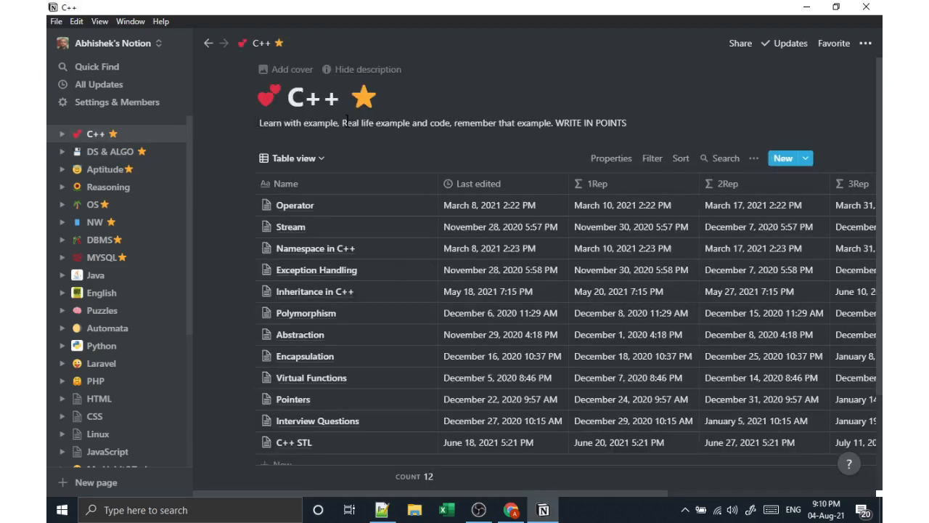
left_click_drag(455, 123, 556, 124)
left_click(636, 123)
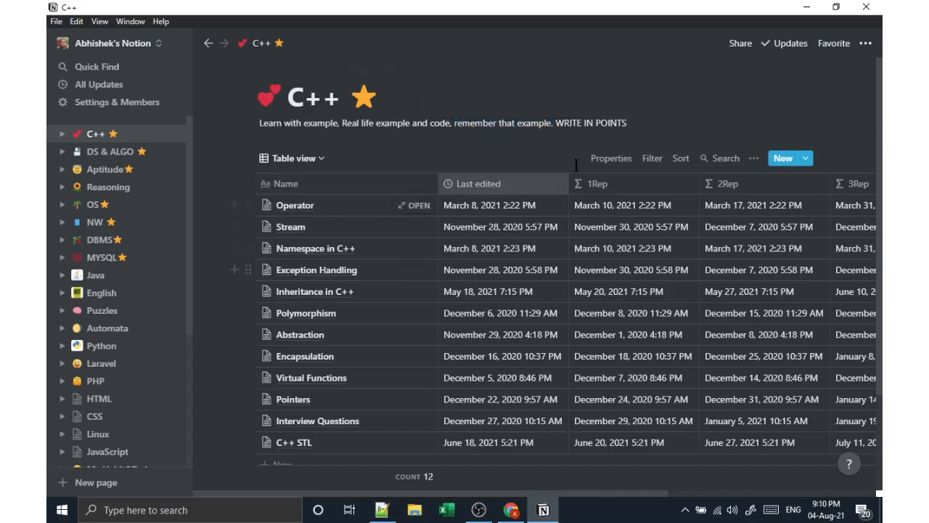
left_click_drag(637, 123, 256, 123)
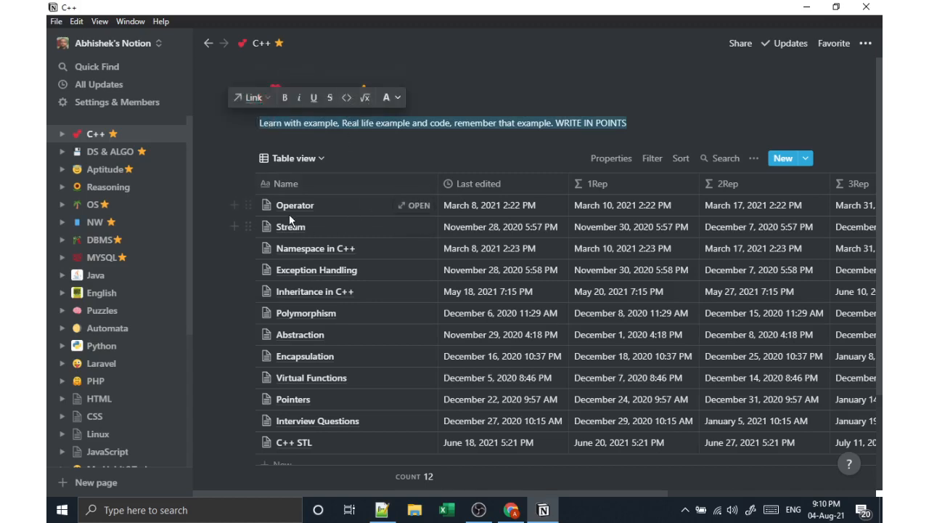
Step: Look over the C++ topics table and open the Pointers entry
scroll(289, 214, "down", 2)
scroll(315, 235, "up", 2)
left_click(416, 401)
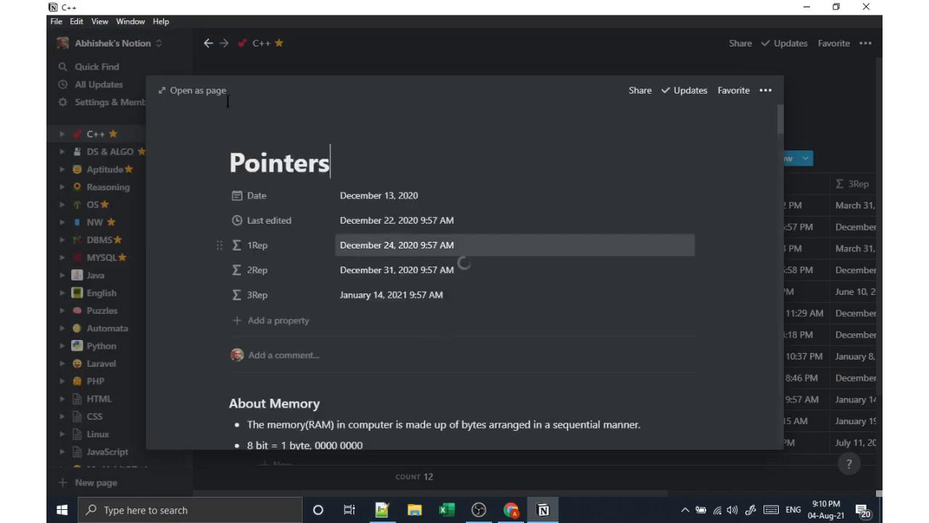
Step: Open the Pointers entry as a full page and look over its memory, address operator and pointer variable notes
left_click(201, 97)
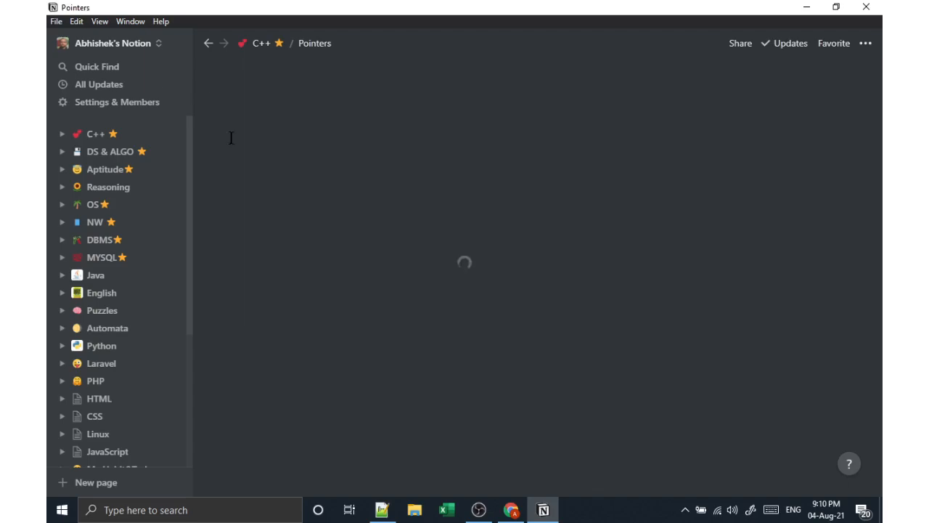
scroll(421, 284, "down", 5)
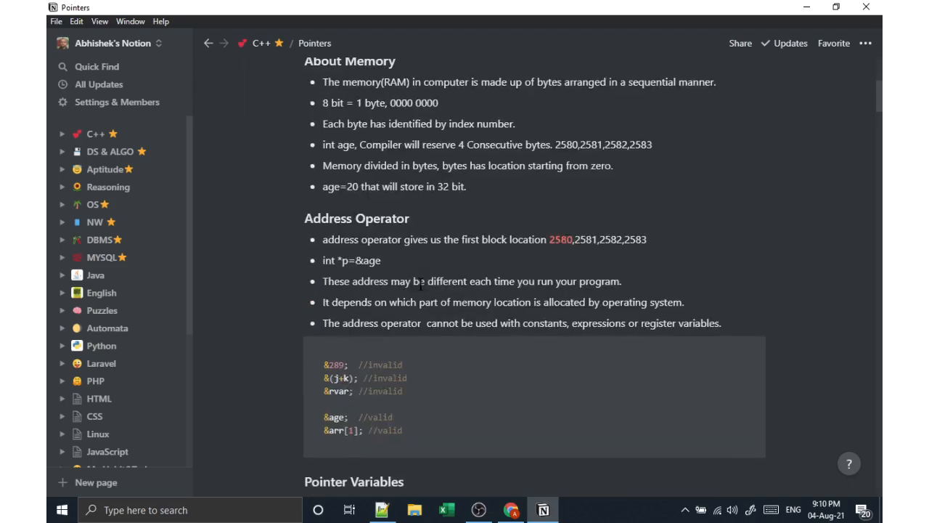
scroll(410, 259, "up", 2)
scroll(411, 259, "down", 6)
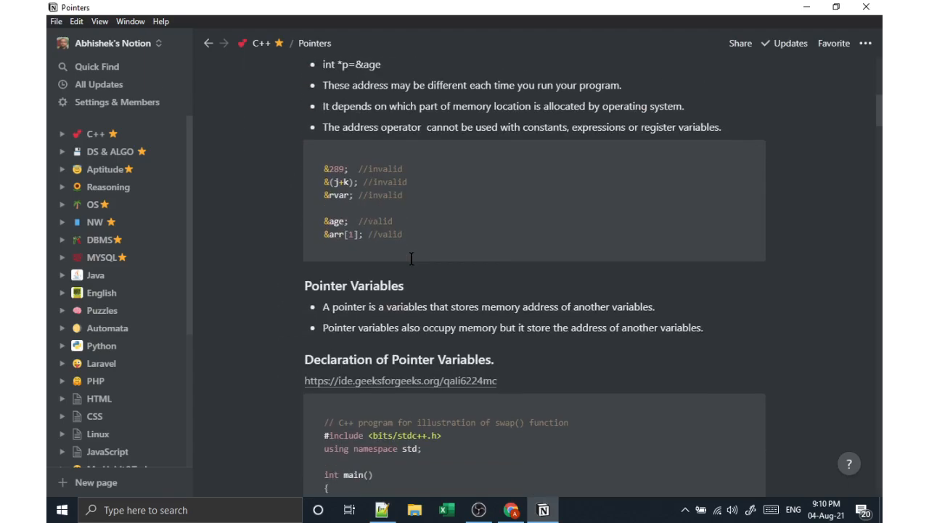
scroll(411, 260, "down", 8)
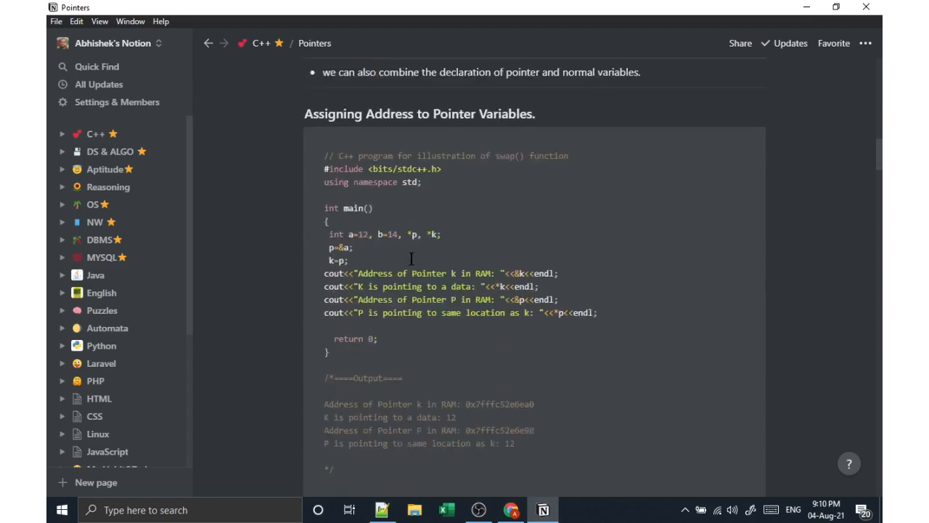
scroll(411, 260, "up", 4)
scroll(411, 259, "up", 4)
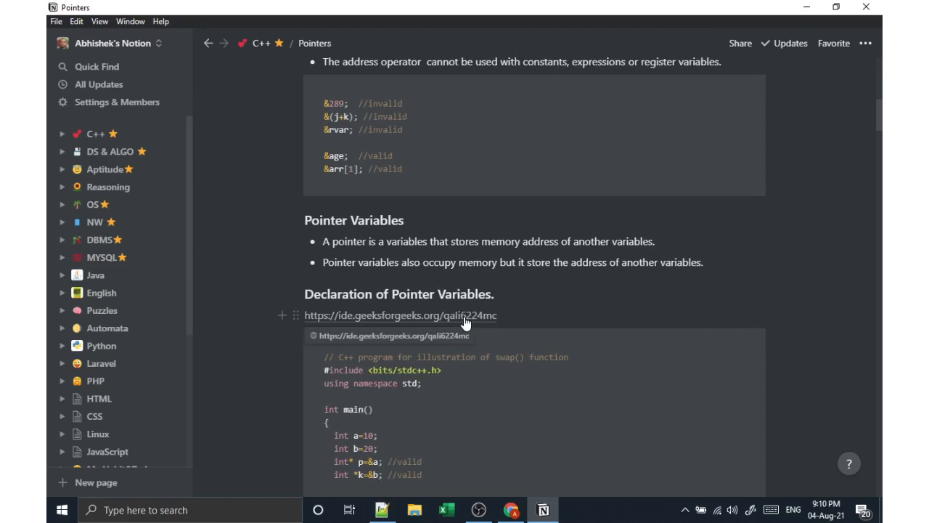
Step: Open the IDE link under Declaration of Pointer Variables in the browser, examine the saved C++ program, and return to the Pointers page
left_click(465, 318)
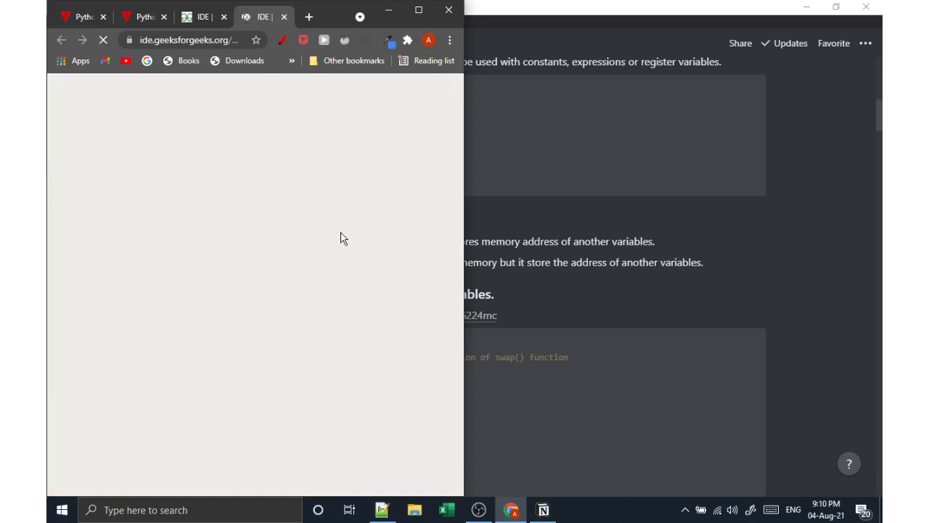
left_click(543, 369)
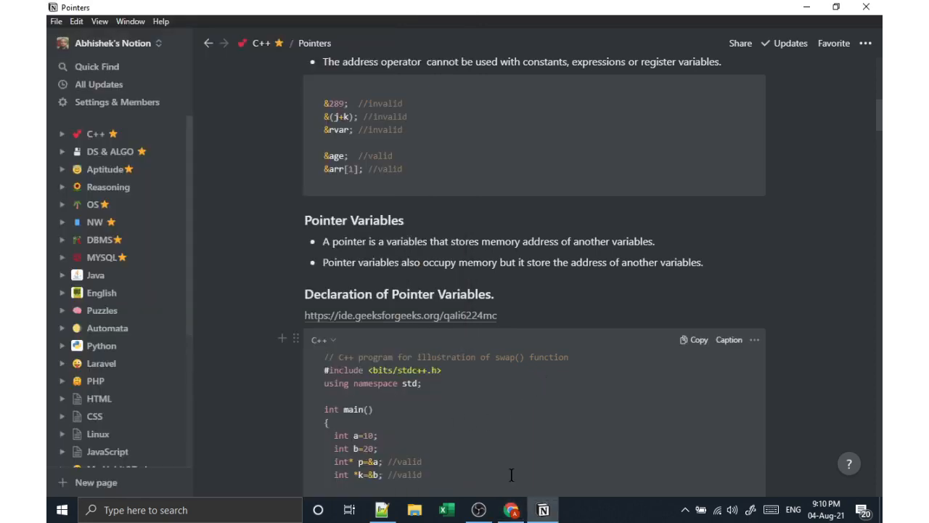
left_click(511, 510)
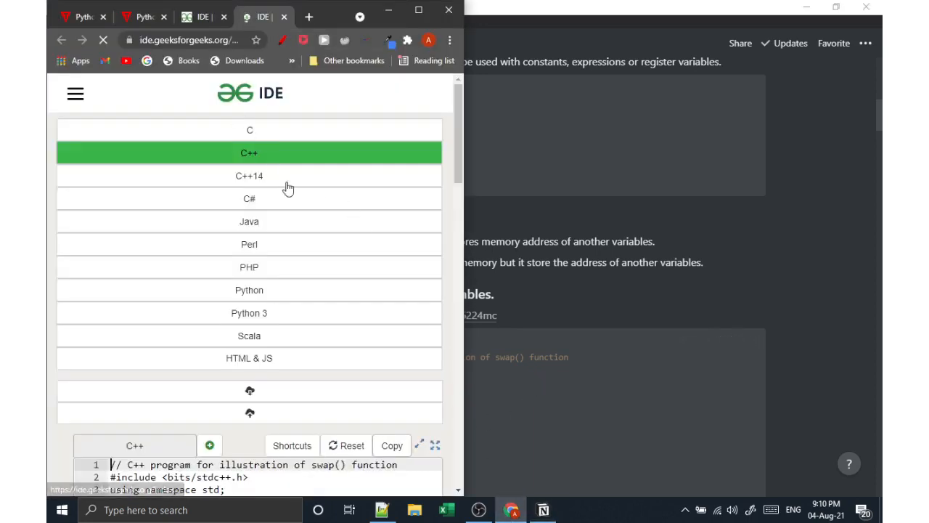
scroll(323, 273, "down", 3)
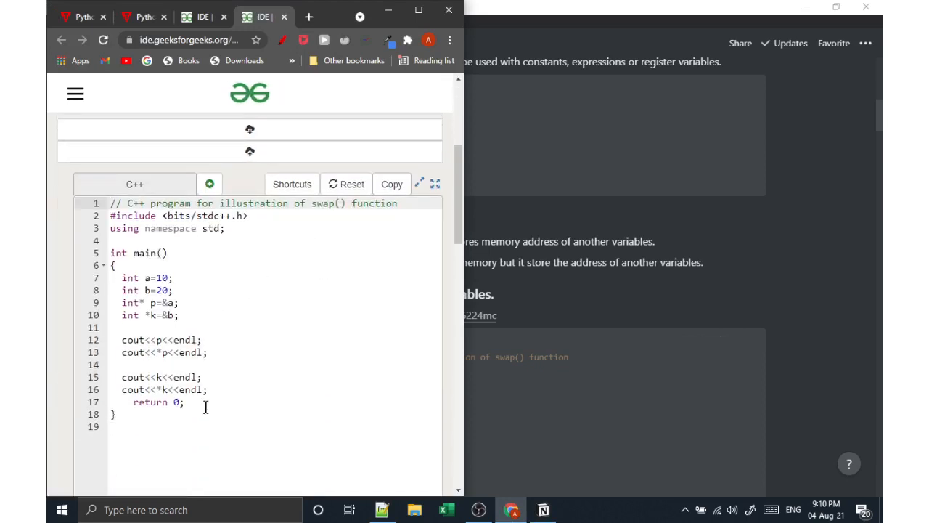
left_click_drag(205, 407, 110, 215)
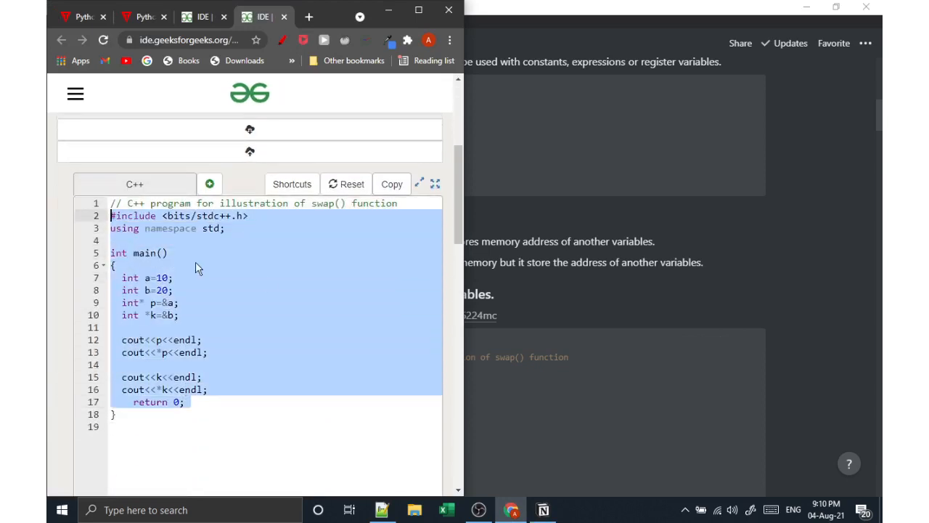
left_click(564, 361)
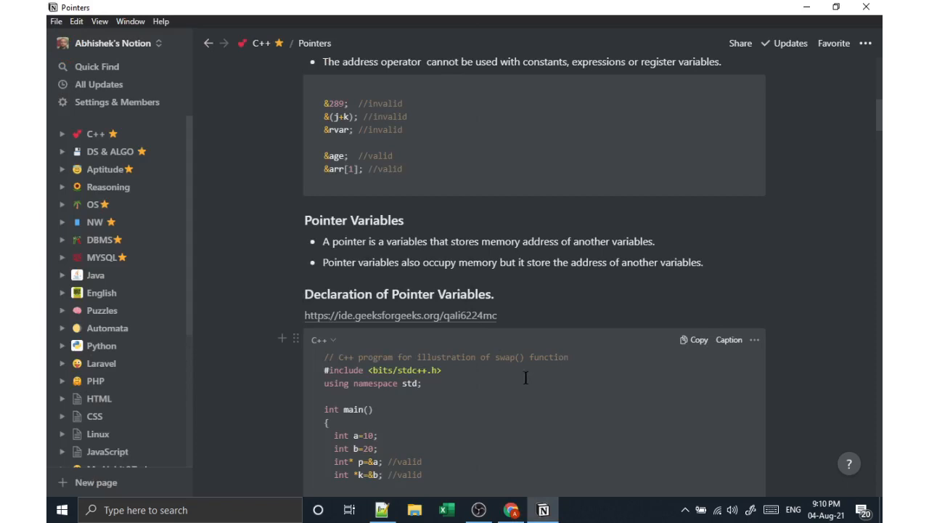
Step: Replace the empty bullet under the Array of Pointers(Pointer Array) heading at the end of the notes with a Video block
scroll(430, 373, "down", 3)
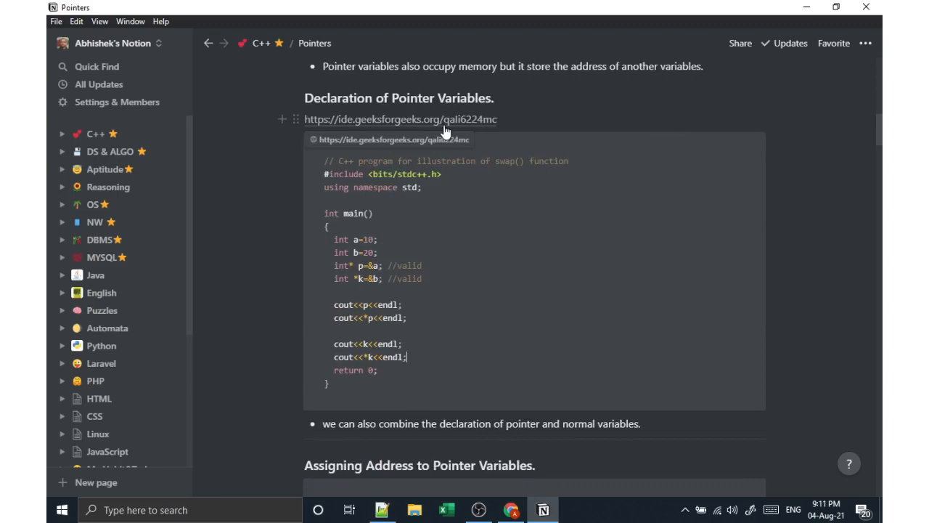
scroll(418, 264, "down", 12)
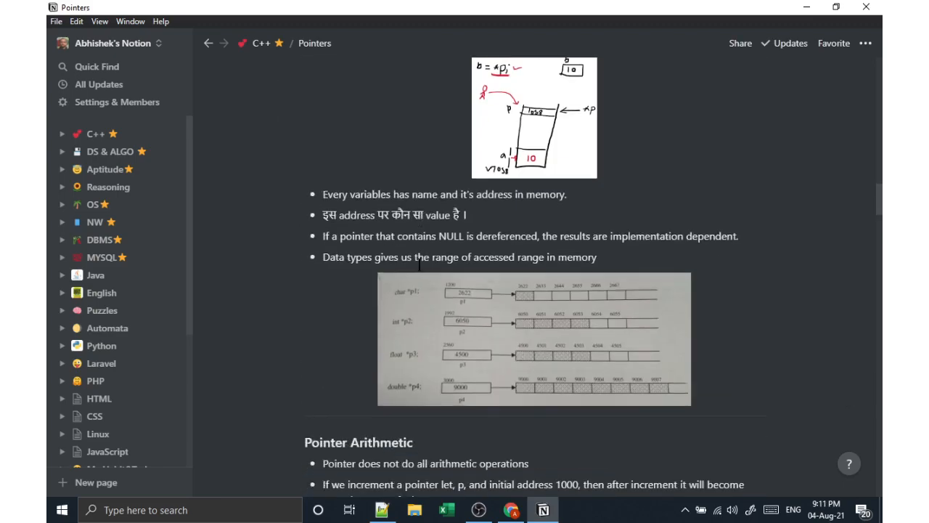
scroll(418, 264, "down", 15)
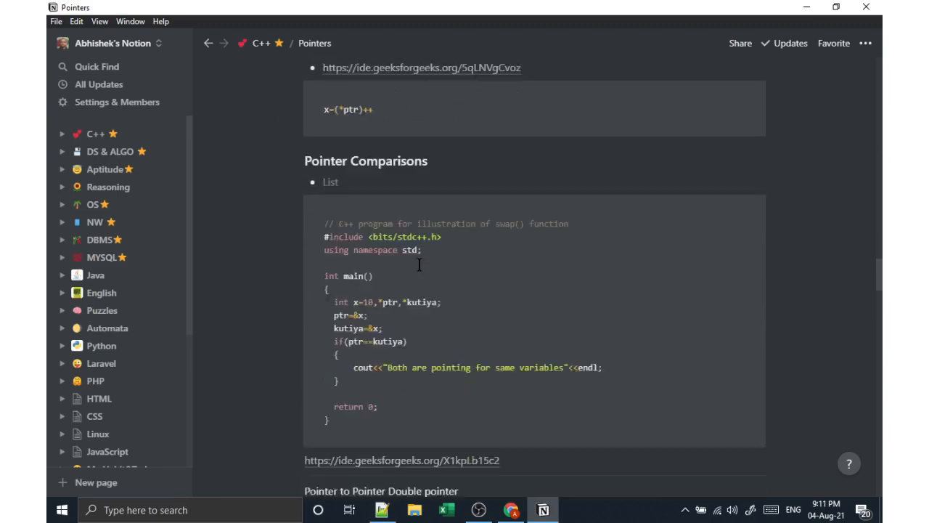
scroll(419, 263, "down", 15)
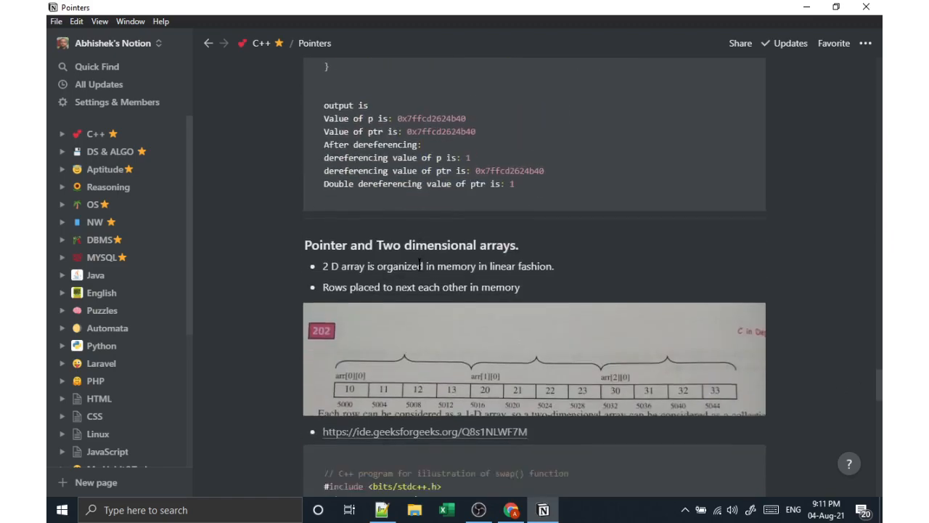
scroll(418, 263, "down", 15)
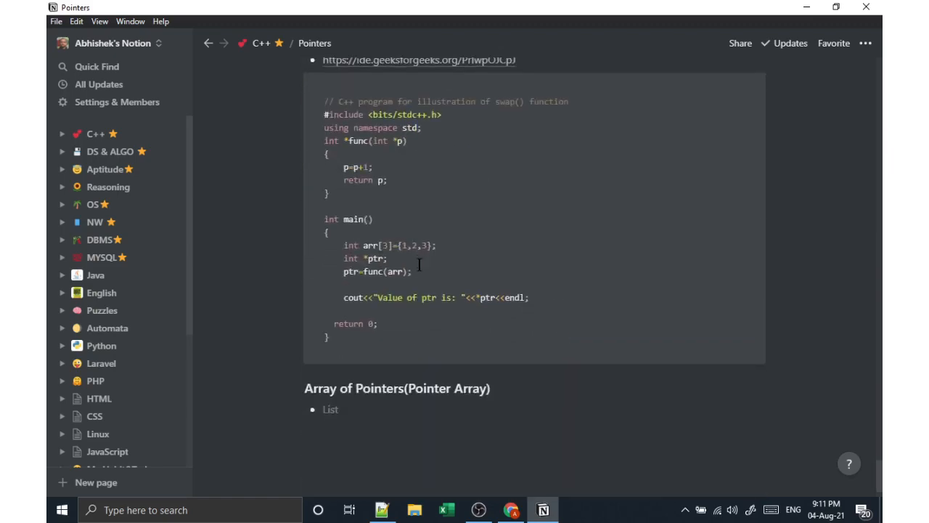
scroll(419, 264, "down", 2)
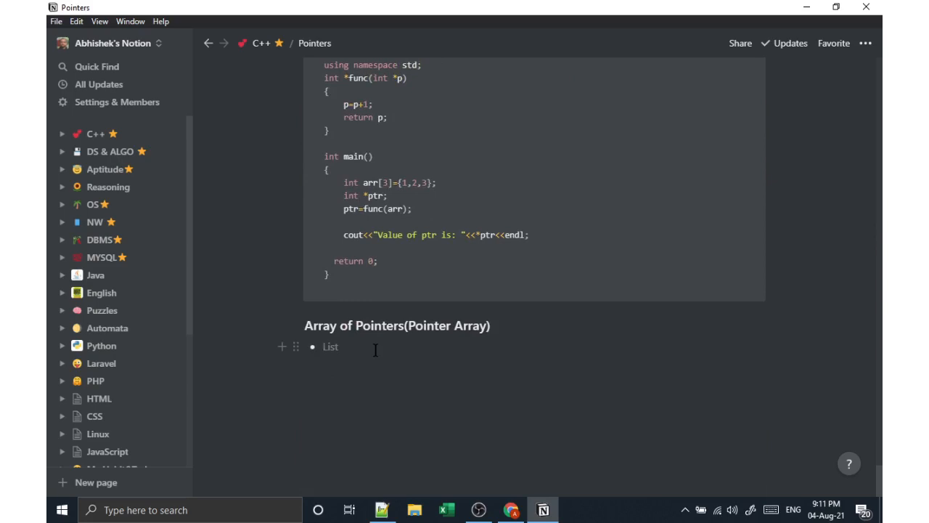
key("BackSpace")
type("/vide")
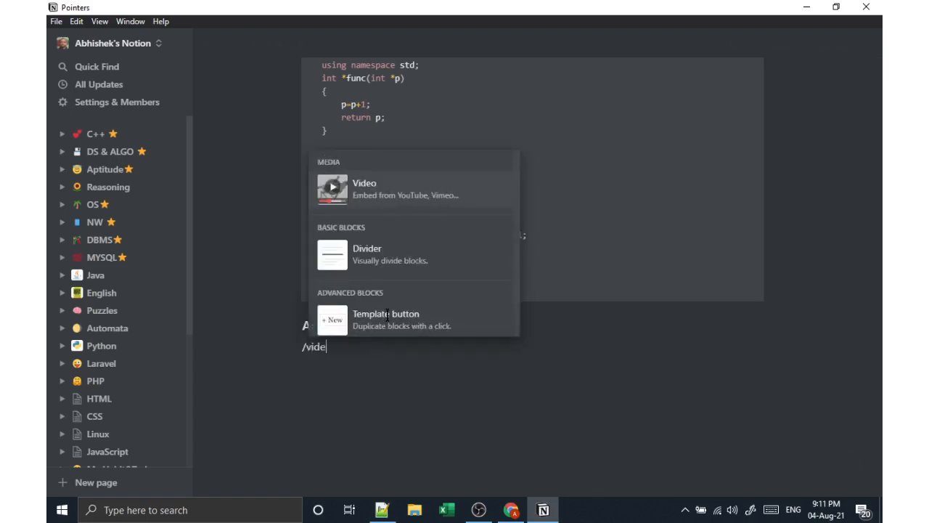
mouse_move(377, 205)
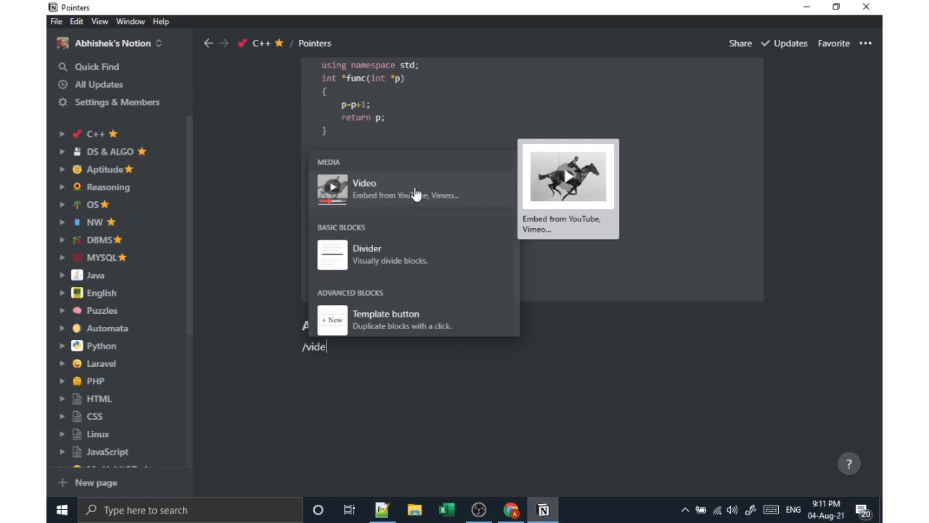
left_click(409, 194)
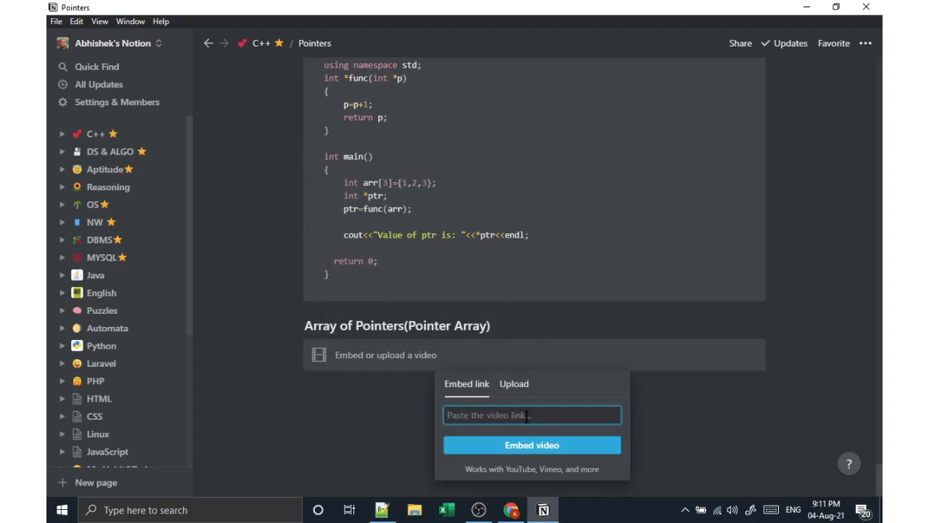
Step: Switch to Chrome, open YouTube and search for "C++"
left_click(511, 510)
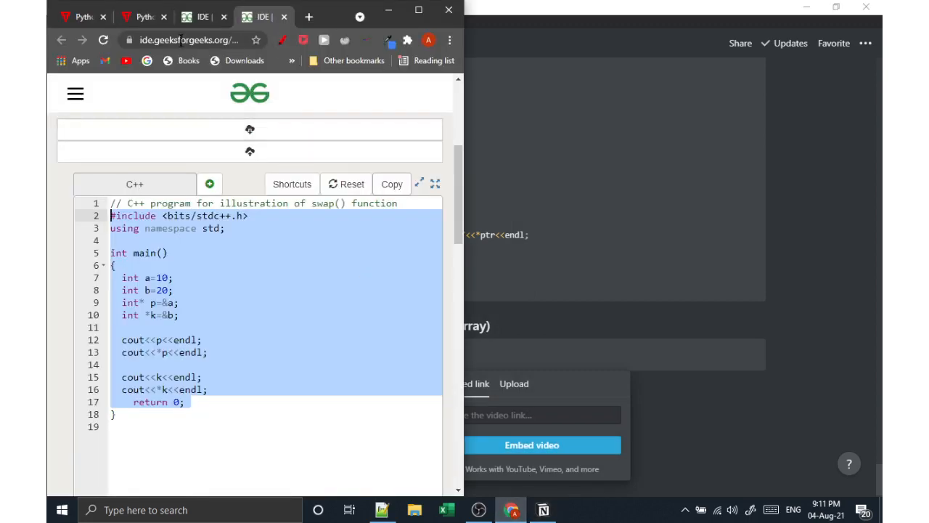
left_click(126, 63)
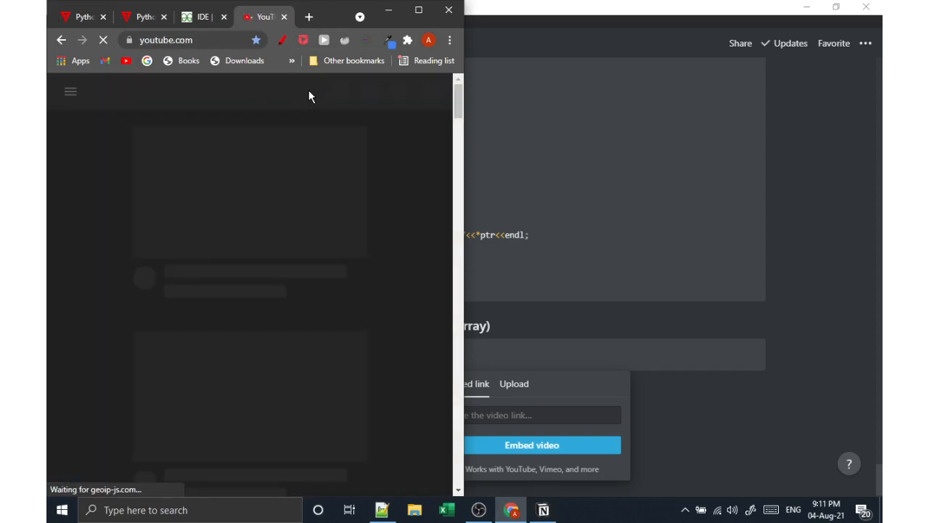
left_click(290, 93)
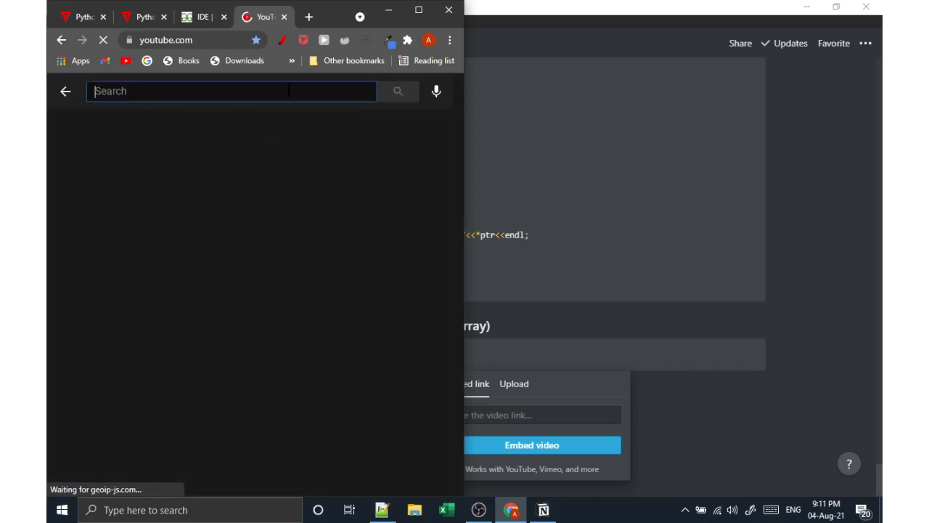
type("C++")
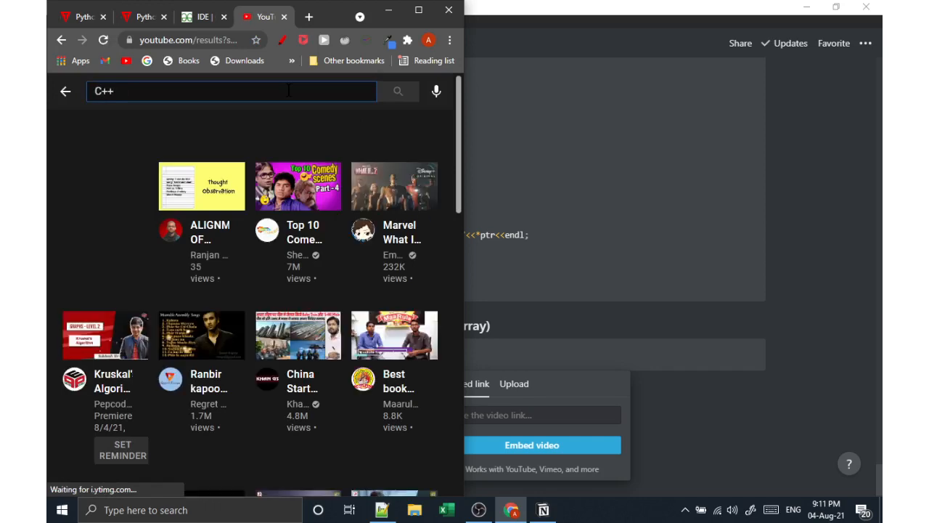
key("Return")
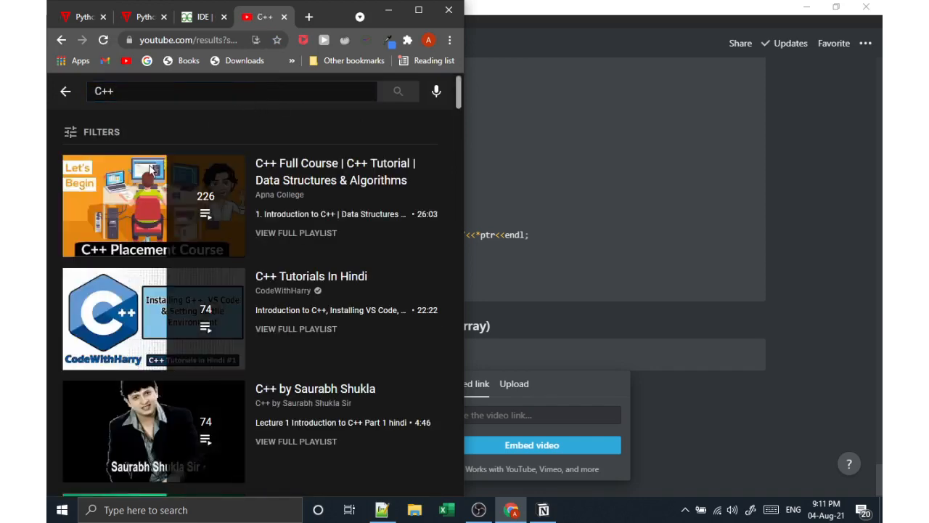
Step: Copy the URL of freeCodeCamp's "C++ Tutorial for Beginners - Full Course" video from the search results and close its tab
scroll(210, 218, "down", 4)
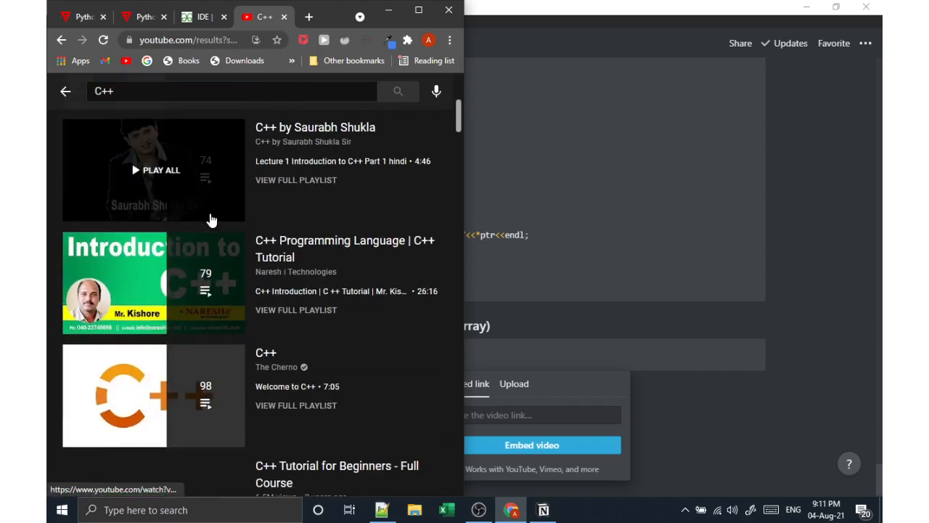
scroll(210, 218, "down", 5)
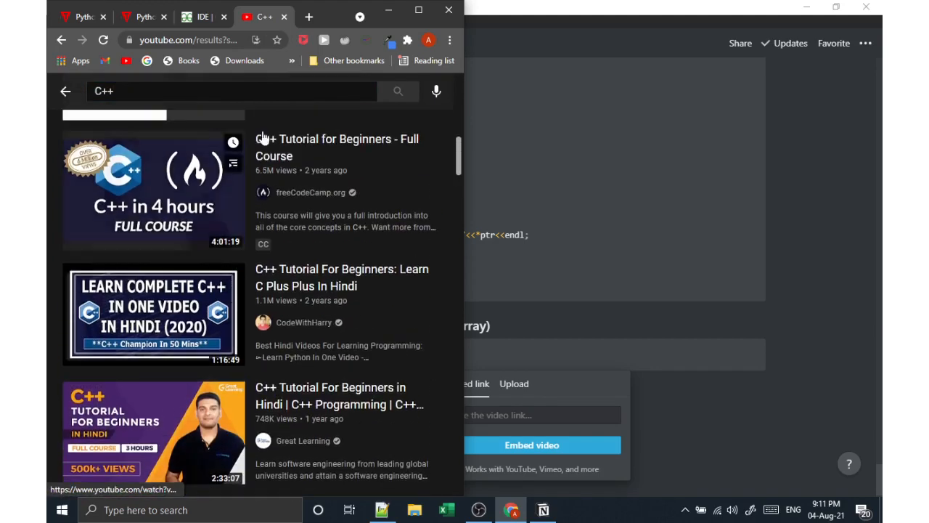
left_click(177, 200)
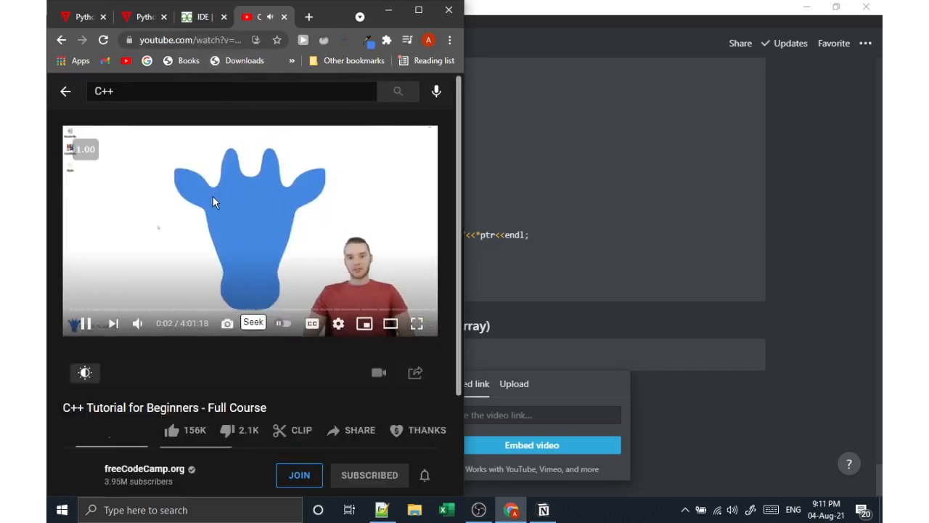
left_click(181, 247)
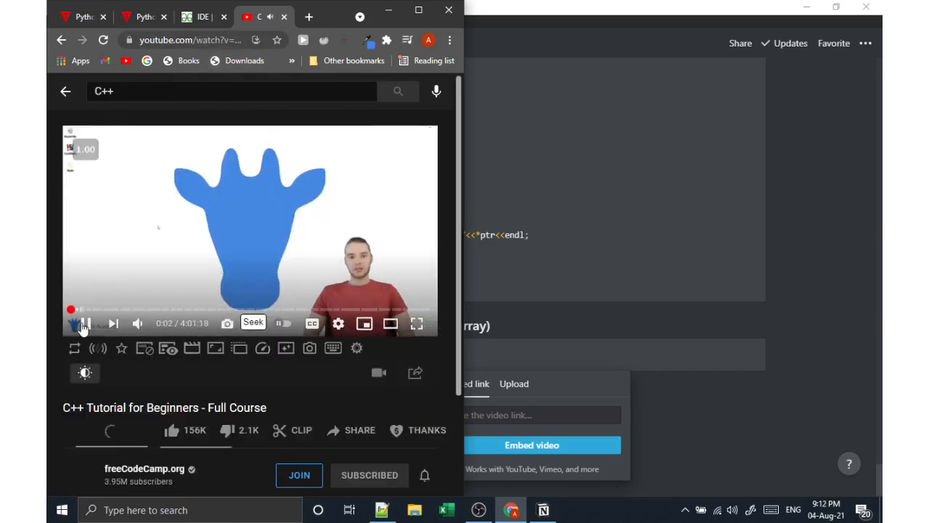
right_click(185, 237)
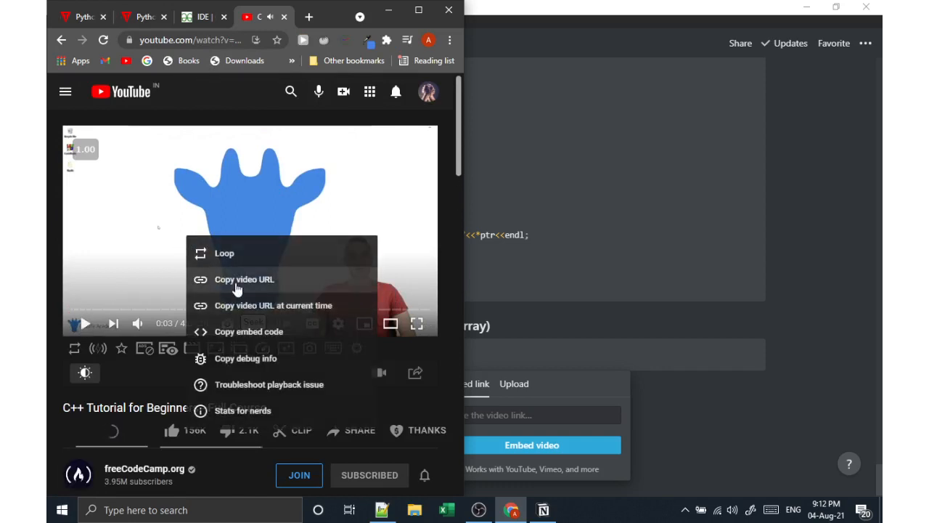
left_click(236, 288)
left_click(283, 16)
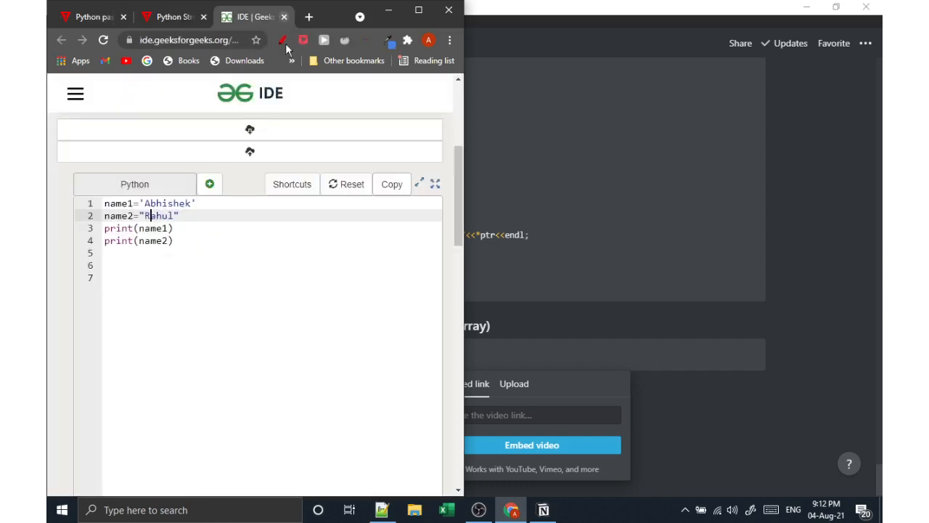
Step: Embed the copied YouTube link in the empty video block under Array of Pointers on the Notion page
left_click(527, 413)
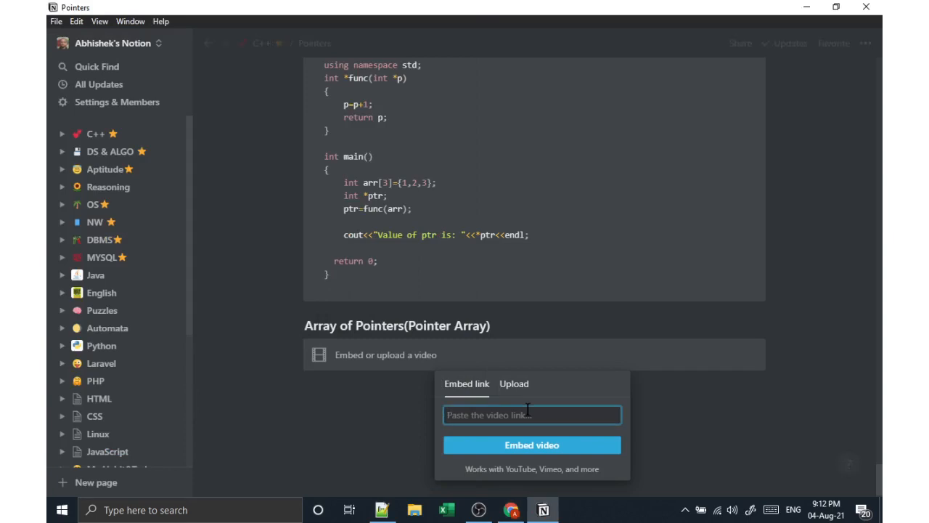
key("ctrl+v")
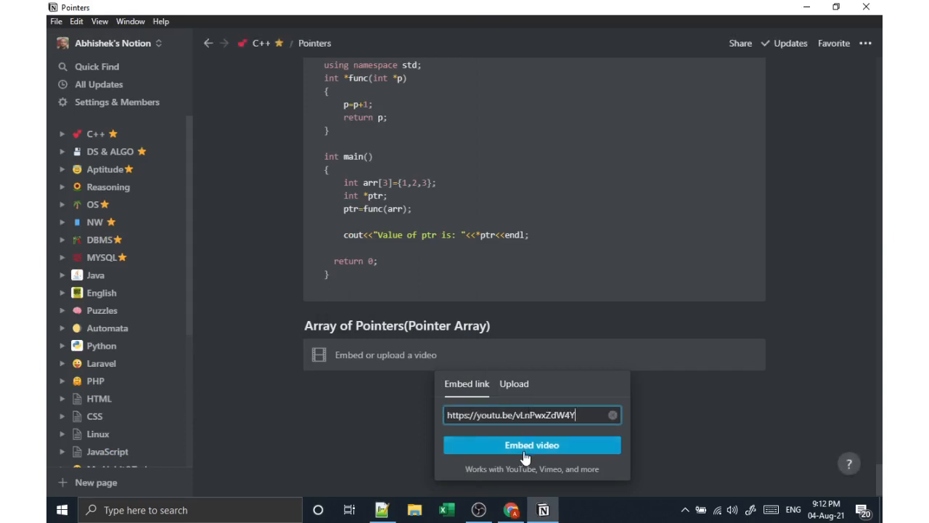
left_click(525, 456)
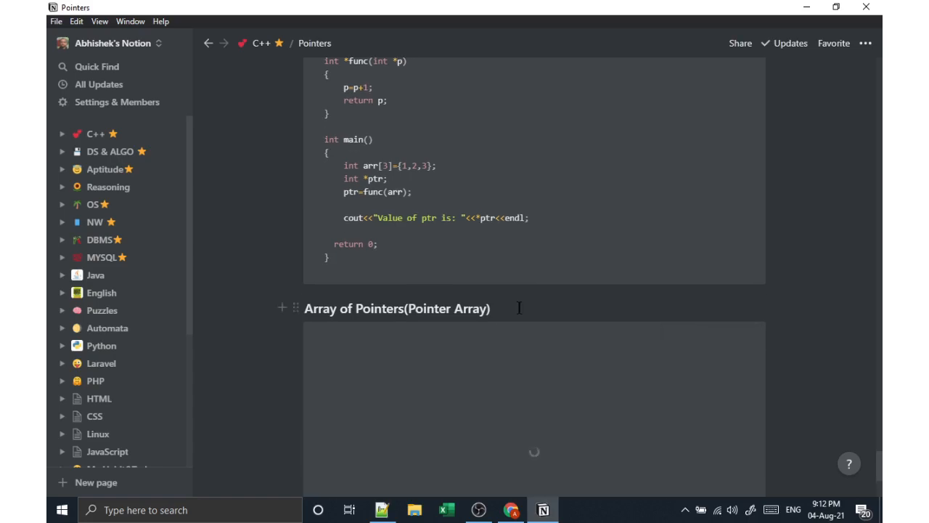
scroll(519, 307, "down", 1)
scroll(520, 314, "down", 2)
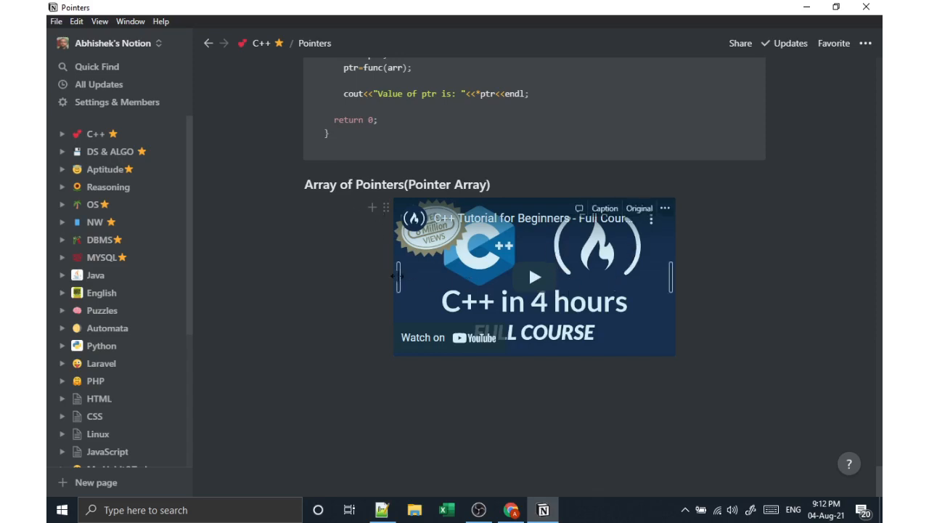
Step: Enlarge the embedded C++ tutorial video under the Array of Pointers(Pointer Array) heading
left_click_drag(398, 277, 351, 280)
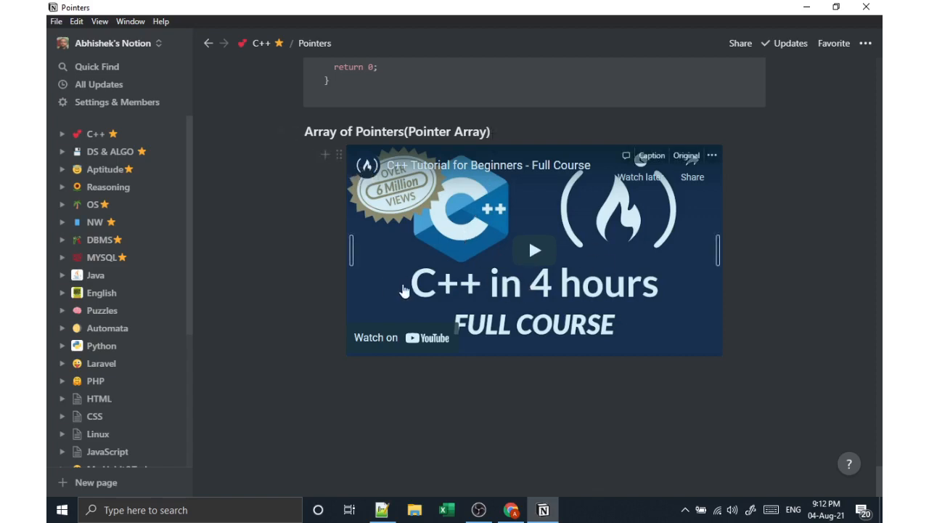
scroll(450, 317, "up", 7)
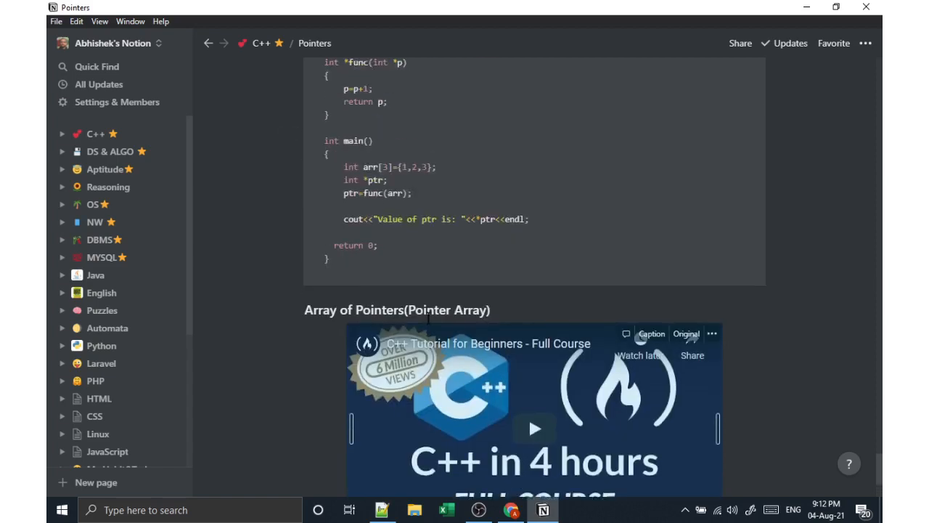
scroll(428, 319, "up", 4)
scroll(428, 319, "down", 4)
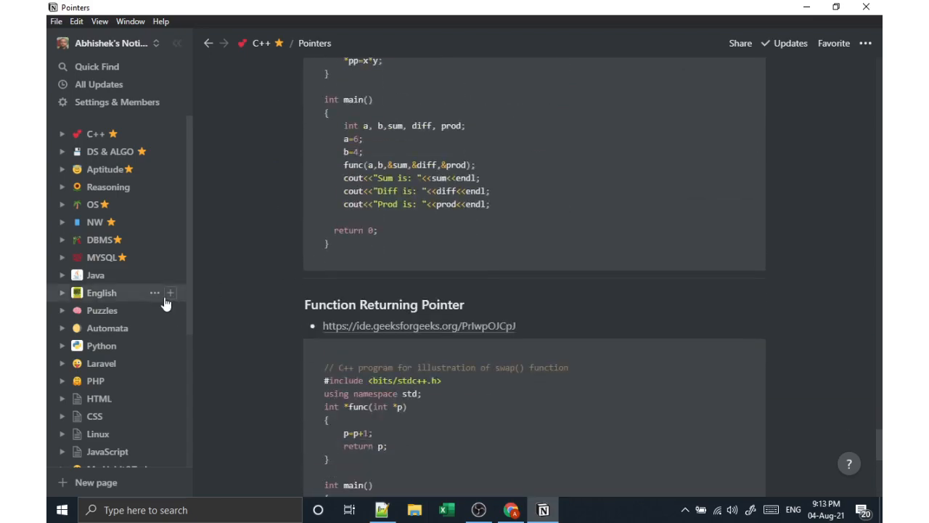
Step: Open the Python 1 entry from the Python page's table and bring up its page options containing Export
scroll(102, 293, "down", 3)
scroll(103, 294, "up", 2)
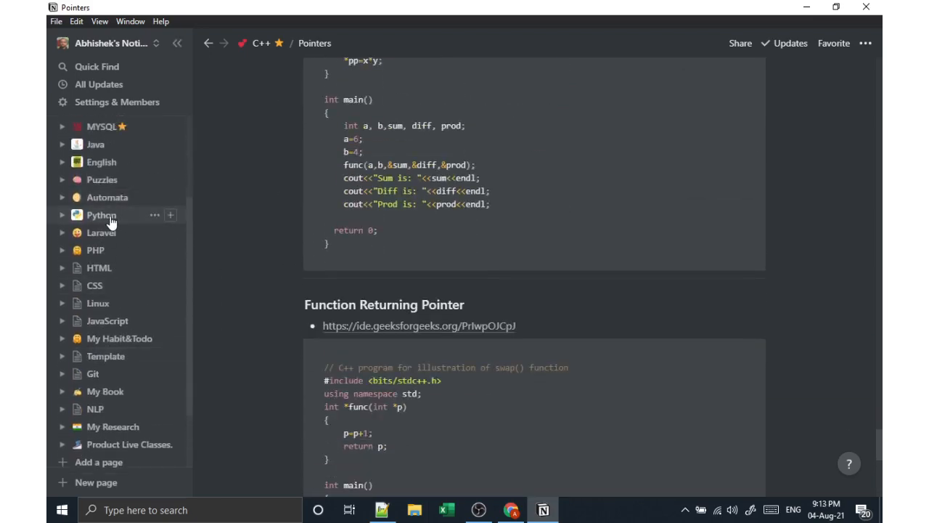
left_click(111, 222)
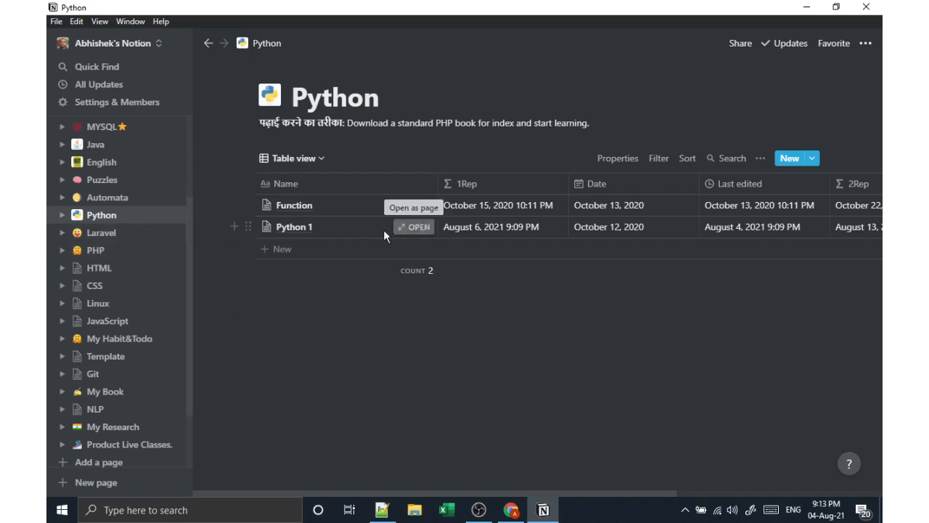
left_click(432, 227)
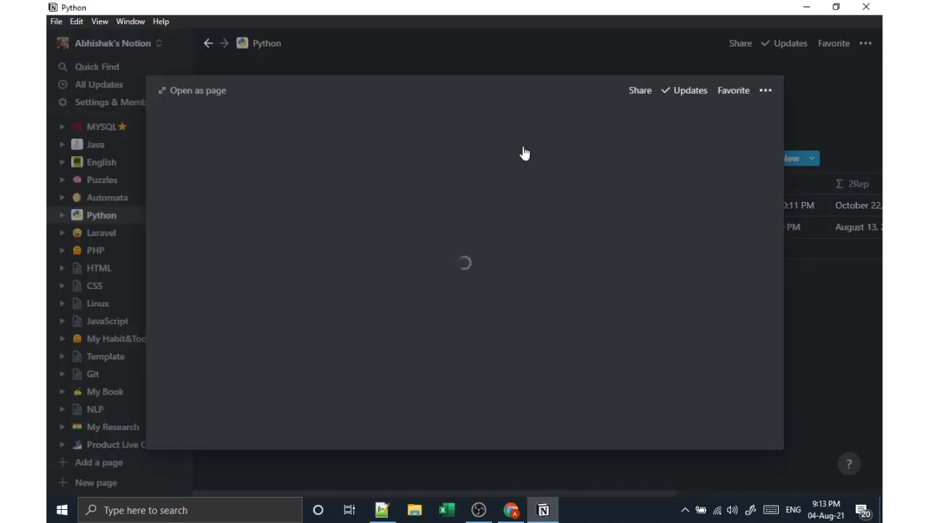
left_click(766, 92)
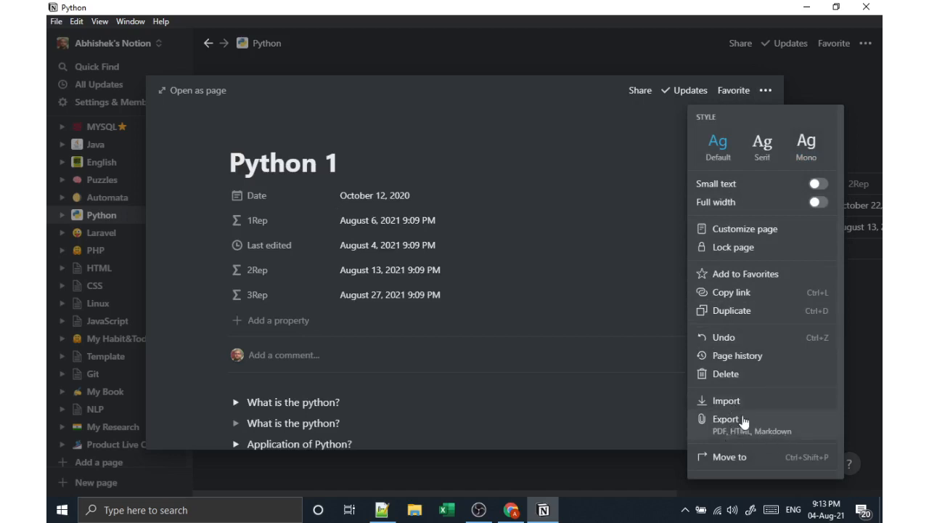
Step: Switch to Chrome, open Python_1.pdf from the Downloads folder and look through the exported notes
left_click(511, 509)
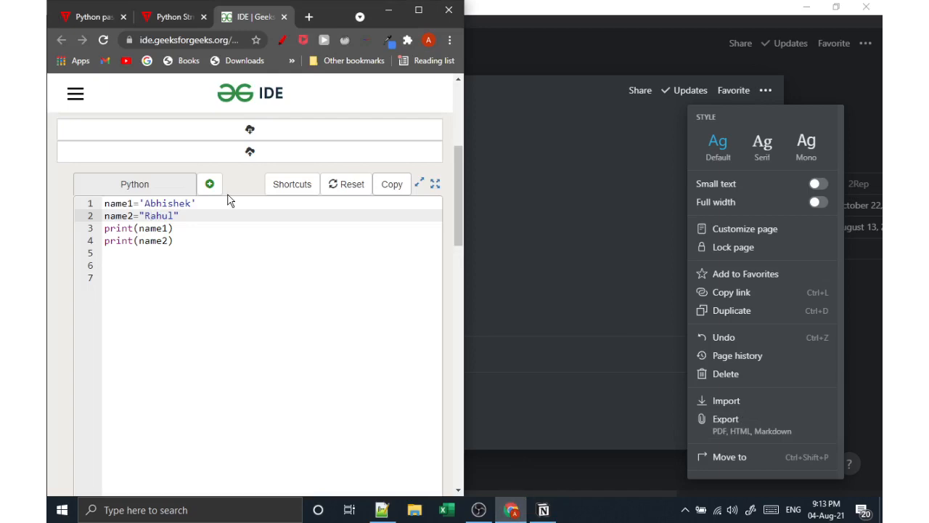
left_click(233, 61)
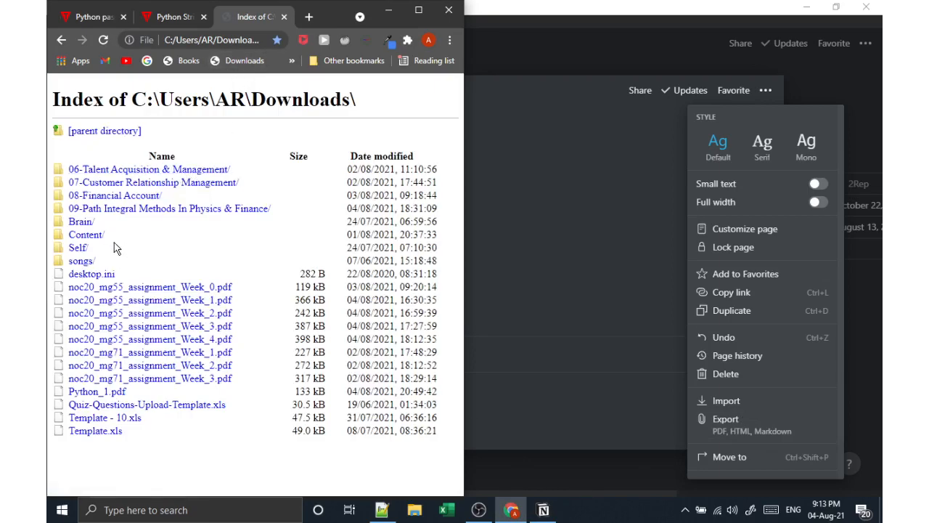
left_click(100, 393)
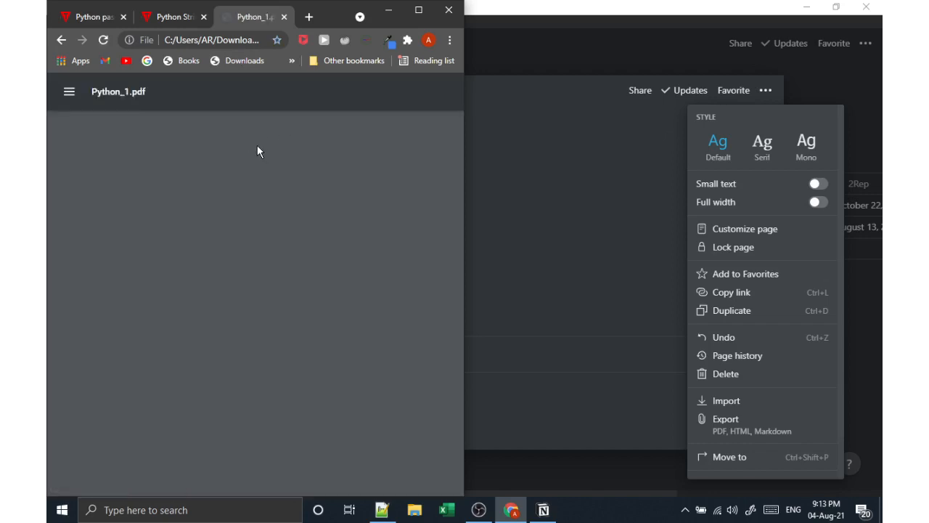
scroll(231, 212, "down", 4)
scroll(231, 212, "down", 20)
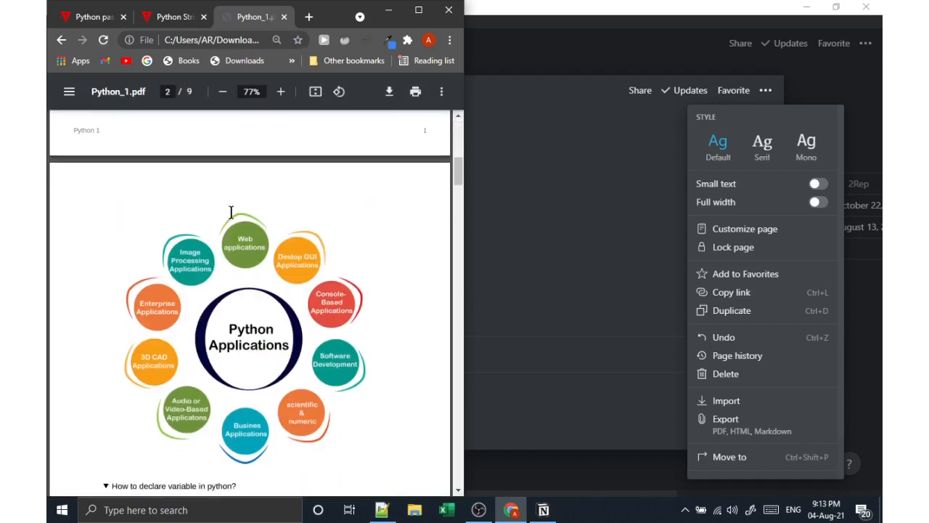
scroll(231, 212, "down", 10)
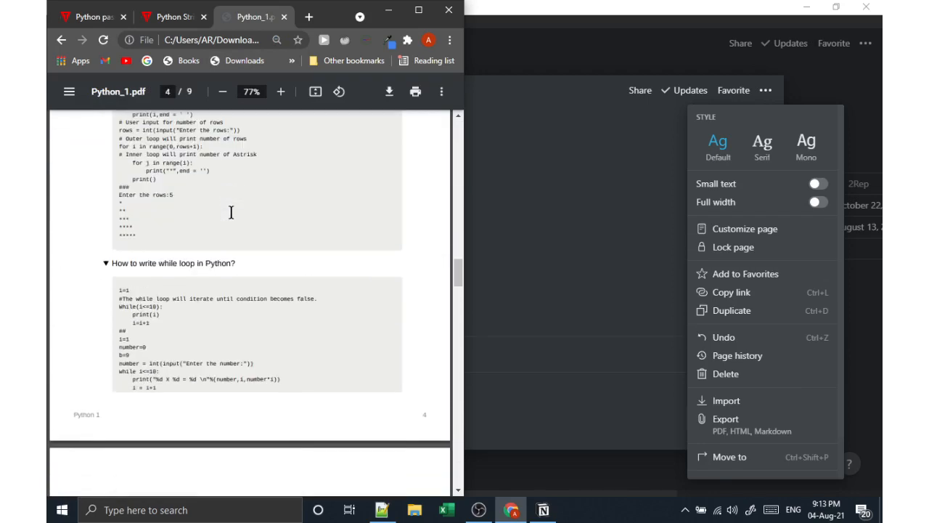
scroll(231, 211, "up", 4)
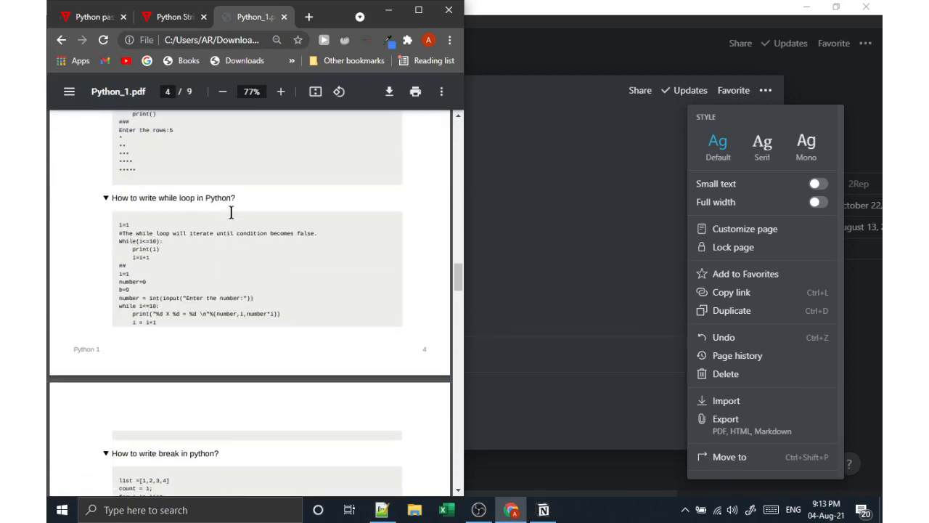
scroll(231, 212, "up", 4)
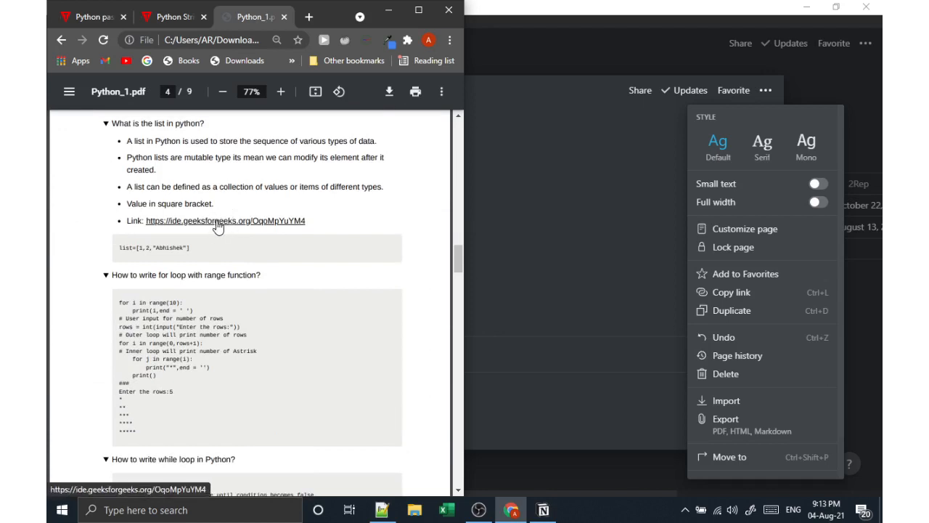
Step: Open the IDE link under "What is the list in python?" in a new tab and select all its code
right_click(217, 227)
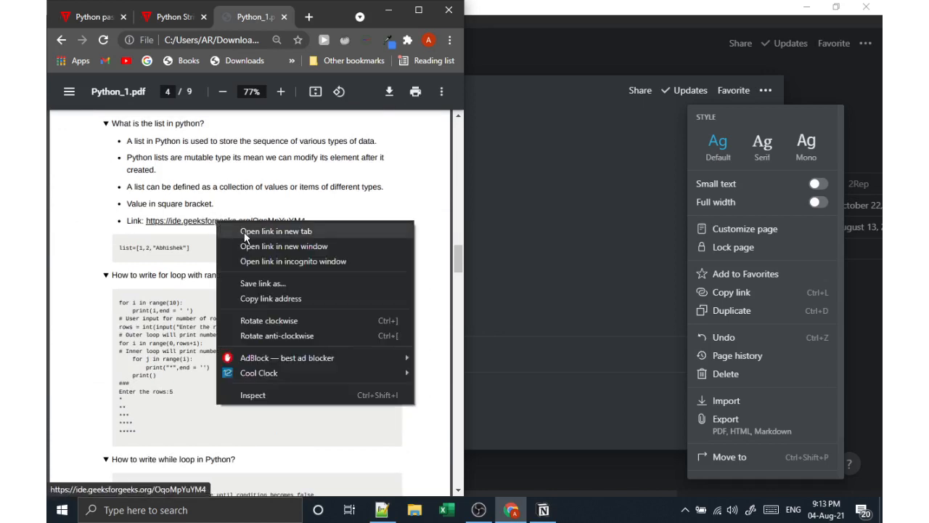
left_click(245, 231)
left_click(257, 18)
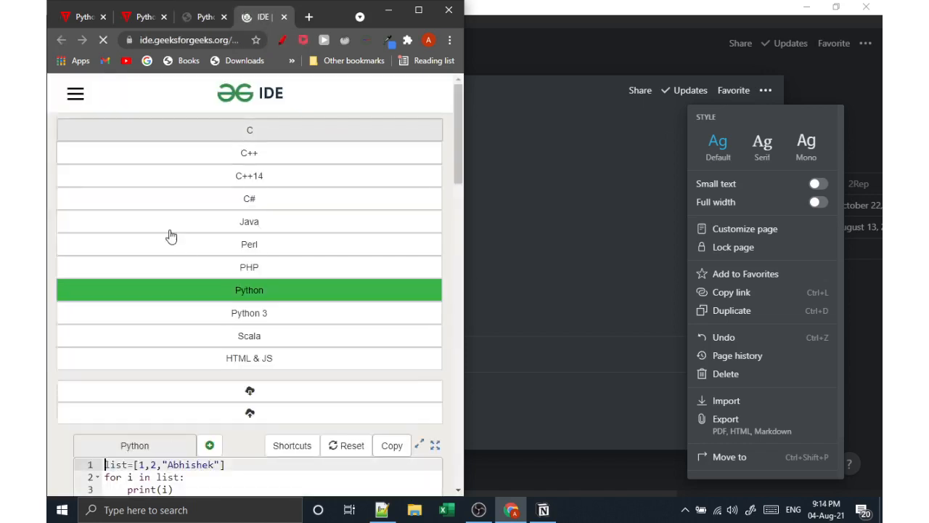
key("ctrl+a")
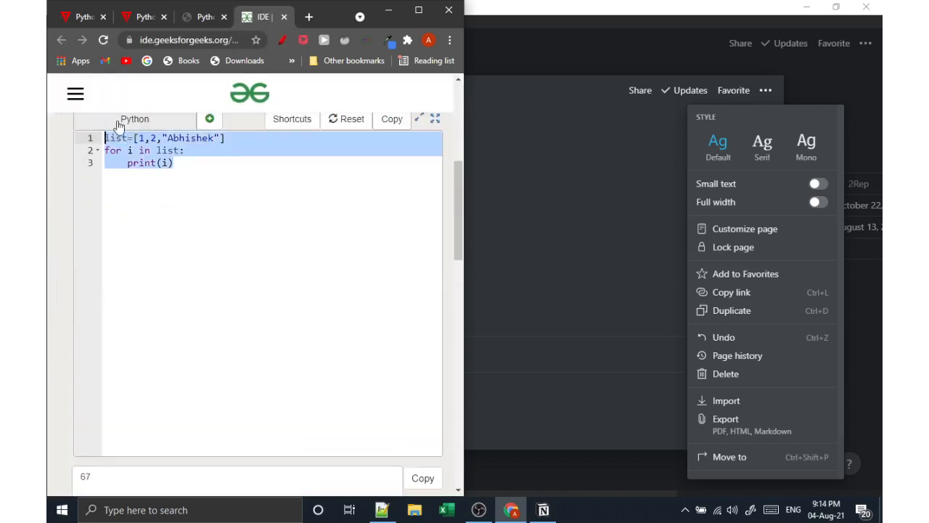
Step: Close the Python_1.pdf and IDE tabs, then return to the Python 1 page in Notion and dismiss its page options
left_click(206, 16)
scroll(240, 271, "up", 1)
scroll(240, 272, "down", 10)
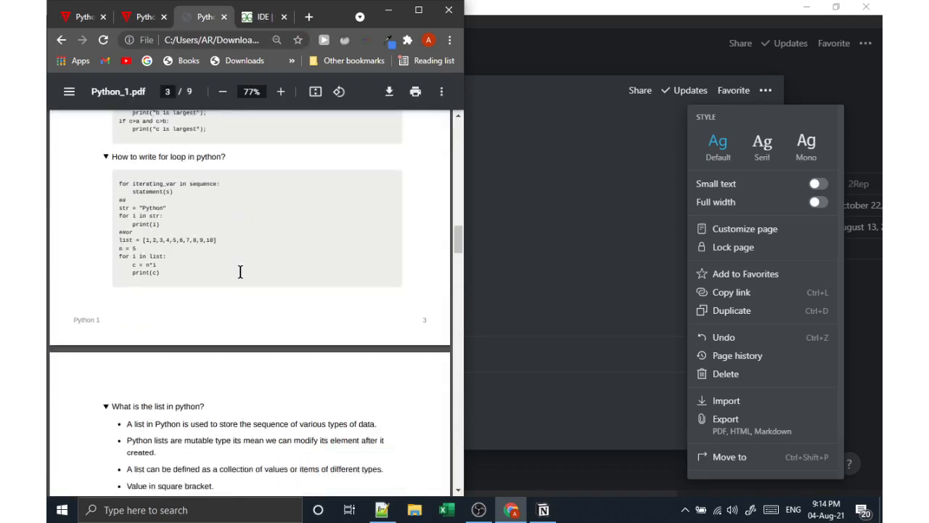
left_click(223, 17)
left_click(224, 17)
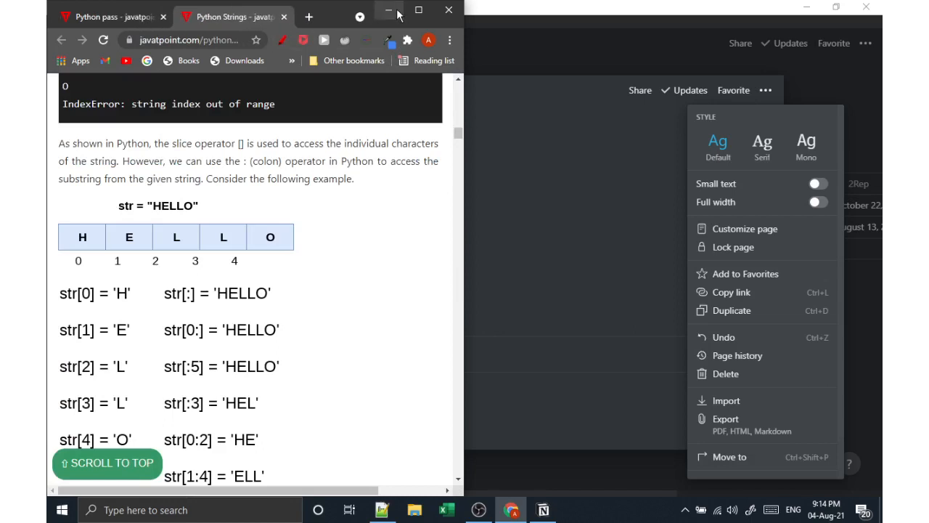
left_click(390, 11)
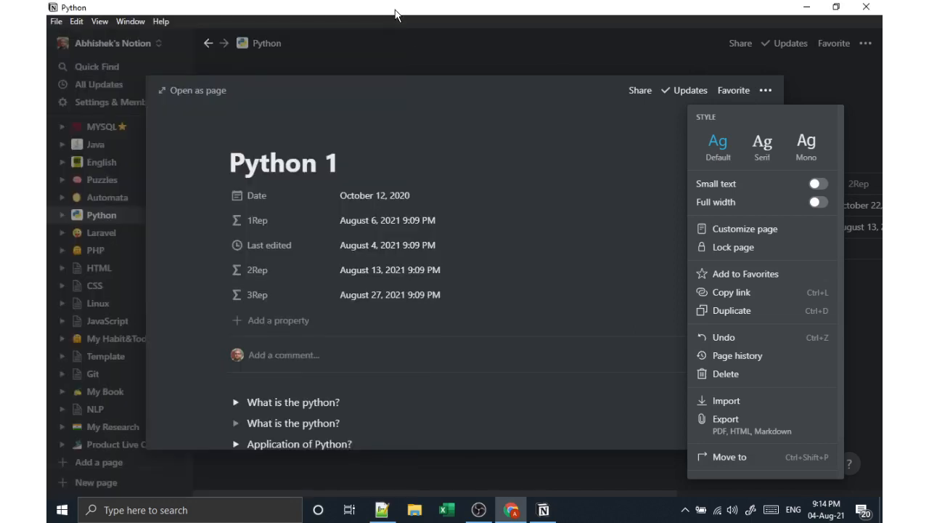
left_click(370, 403)
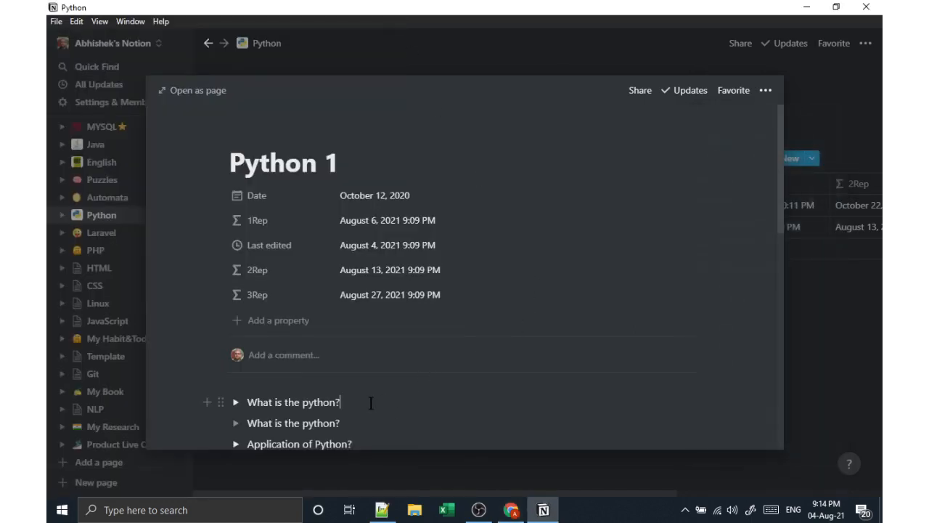